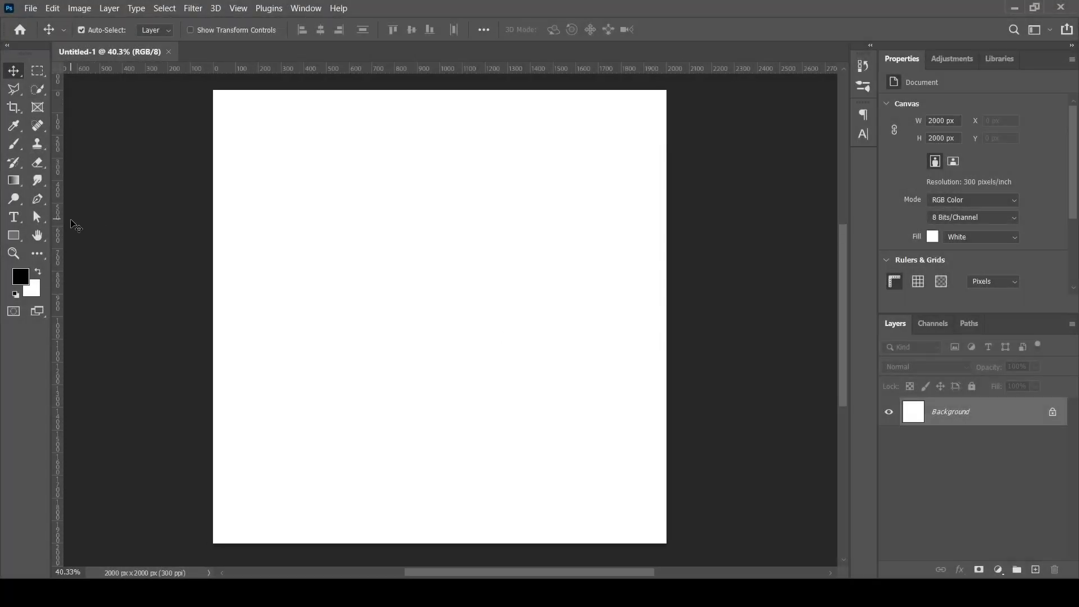
- Draw a rectangle filling the whole canvas and add a horizontal centre guide
key("u")
left_click_drag(314, 217, 502, 382)
left_click_drag(303, 193, 213, 90)
left_click_drag(501, 379, 665, 543)
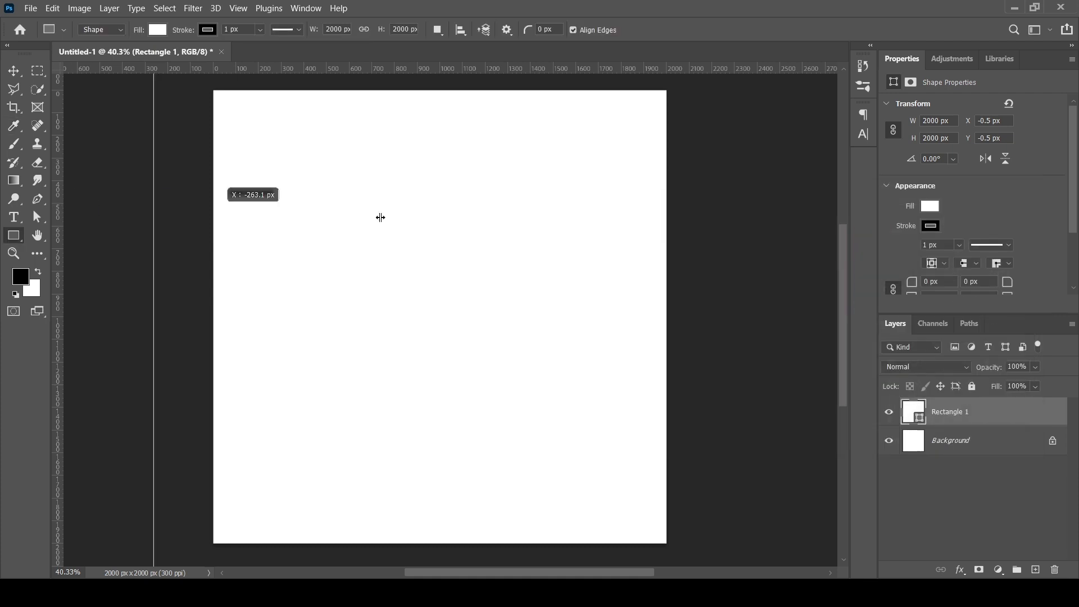
left_click_drag(555, 334, 554, 312)
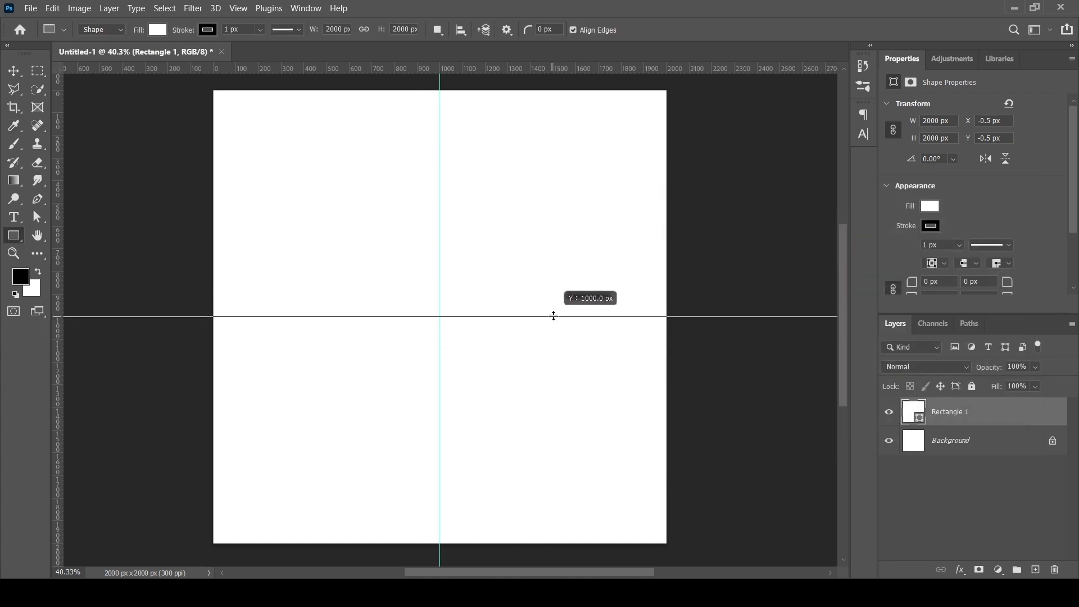
- Place capsule.png onto the canvas as a new layer
key("v")
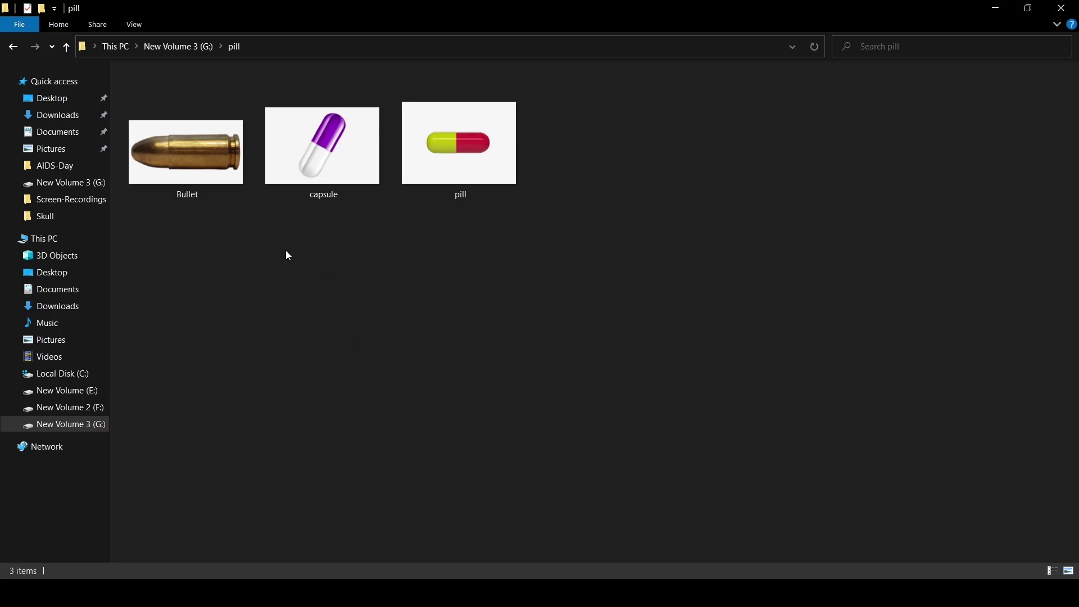
mouse_move(323, 146)
left_mouse_down()
mouse_move(516, 547)
mouse_move(528, 373)
left_mouse_up()
key("Return")
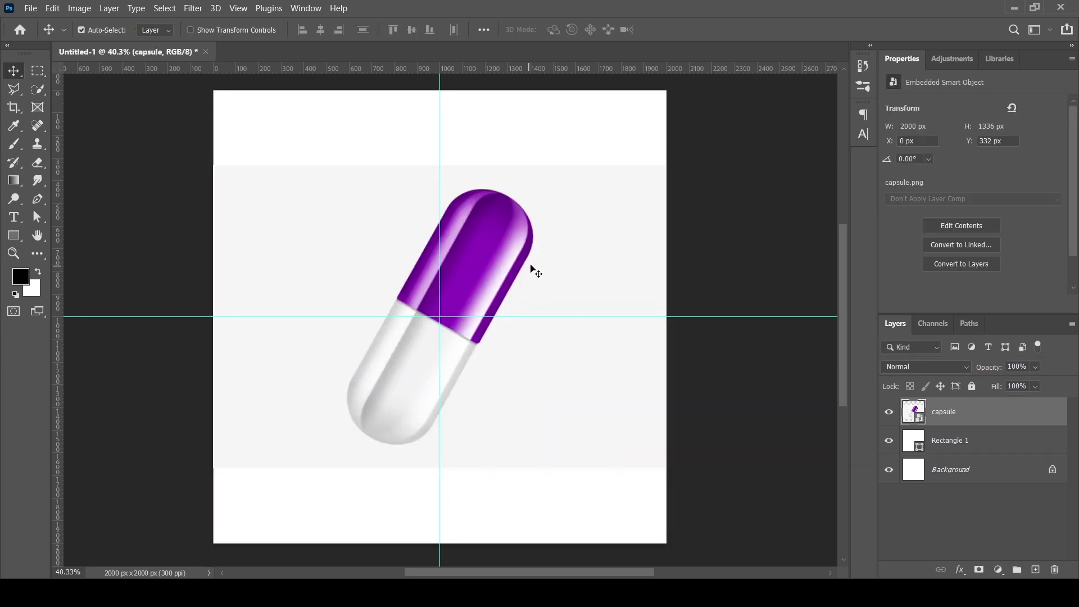
- Clear the guides, rasterize the capsule, keep the rectangle white, and make the capsule a Smart Object
left_click(234, 11)
left_click(247, 369)
right_click(1008, 412)
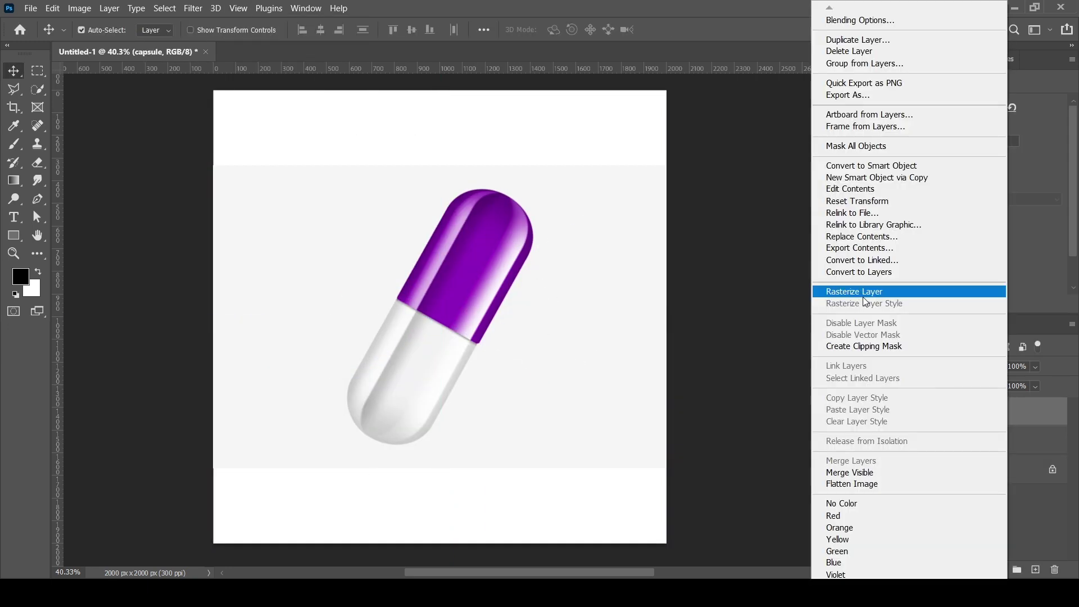
left_click(862, 296)
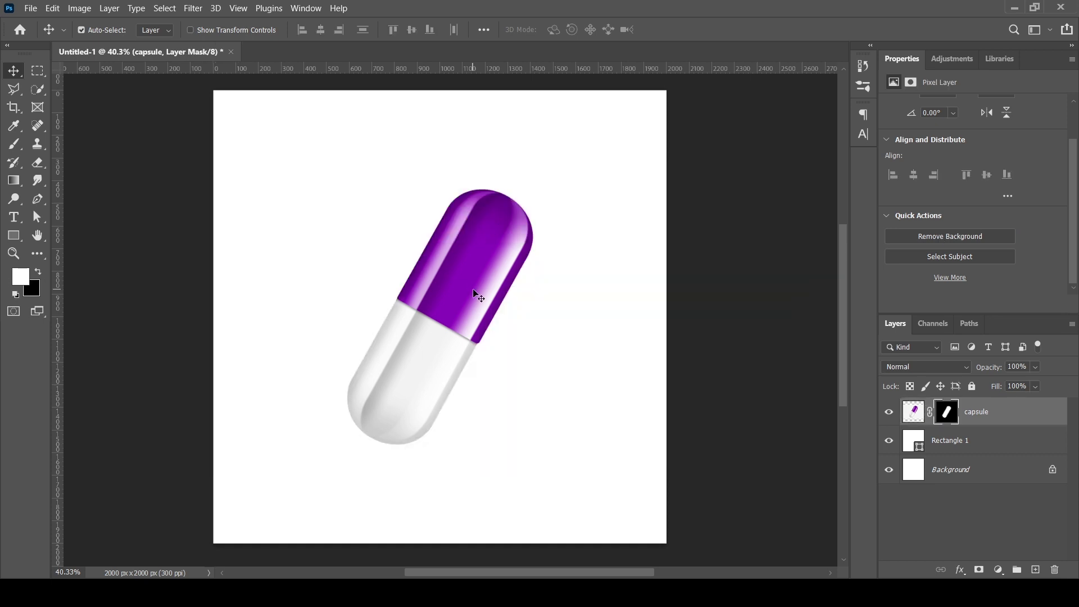
double_click(910, 445)
mouse_move(686, 248)
left_mouse_down()
mouse_move(773, 337)
mouse_move(766, 397)
left_mouse_up()
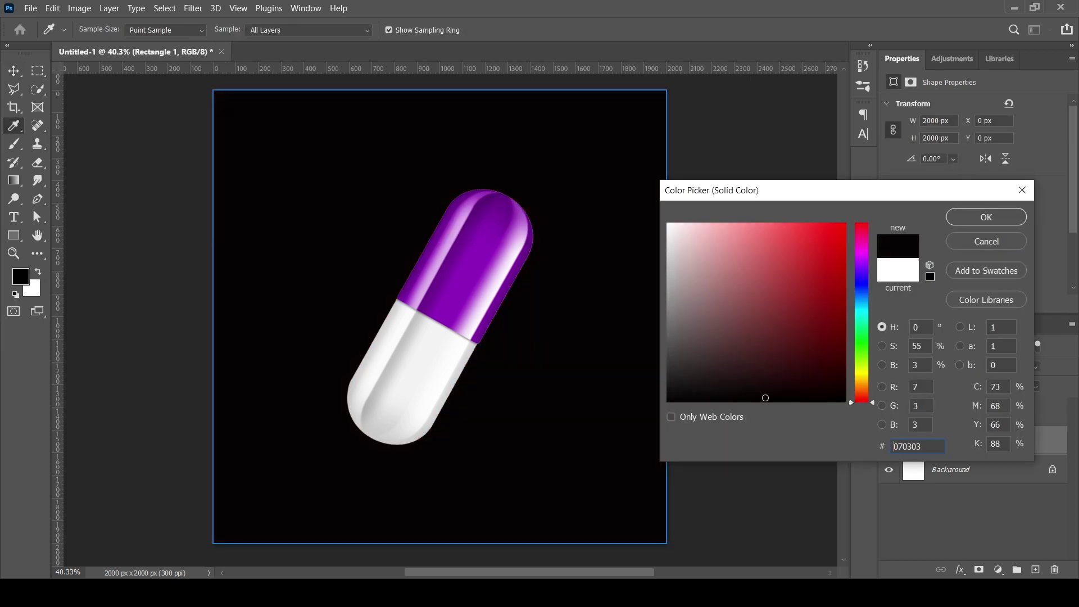
key("Escape")
right_click(961, 412)
left_click(871, 200)
- Rotate the capsule until it lies level and position it on a horizontal centre guide
key("ctrl+t")
mouse_move(554, 313)
left_mouse_down()
mouse_move(617, 294)
mouse_move(639, 378)
left_mouse_up()
key("Return")
left_click_drag(524, 301, 511, 212)
mouse_move(511, 68)
left_mouse_down()
mouse_move(646, 320)
mouse_move(633, 313)
left_mouse_up()
left_click_drag(524, 248, 538, 288)
scroll(538, 288, "up", 3)
key("ctrl+t")
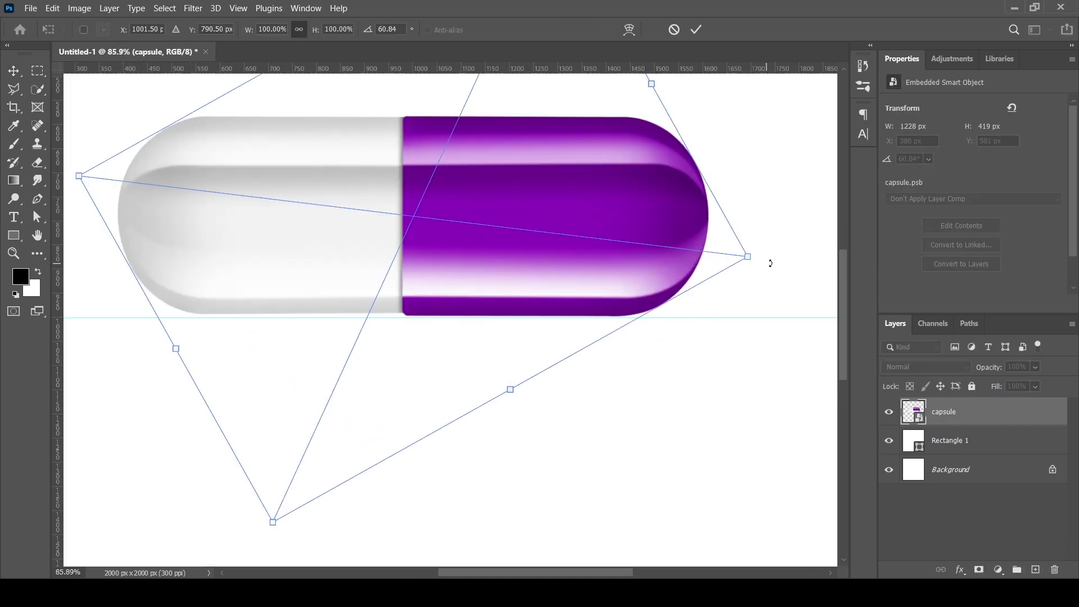
left_click_drag(772, 260, 765, 261)
key("Return")
scroll(540, 332, "down", 3)
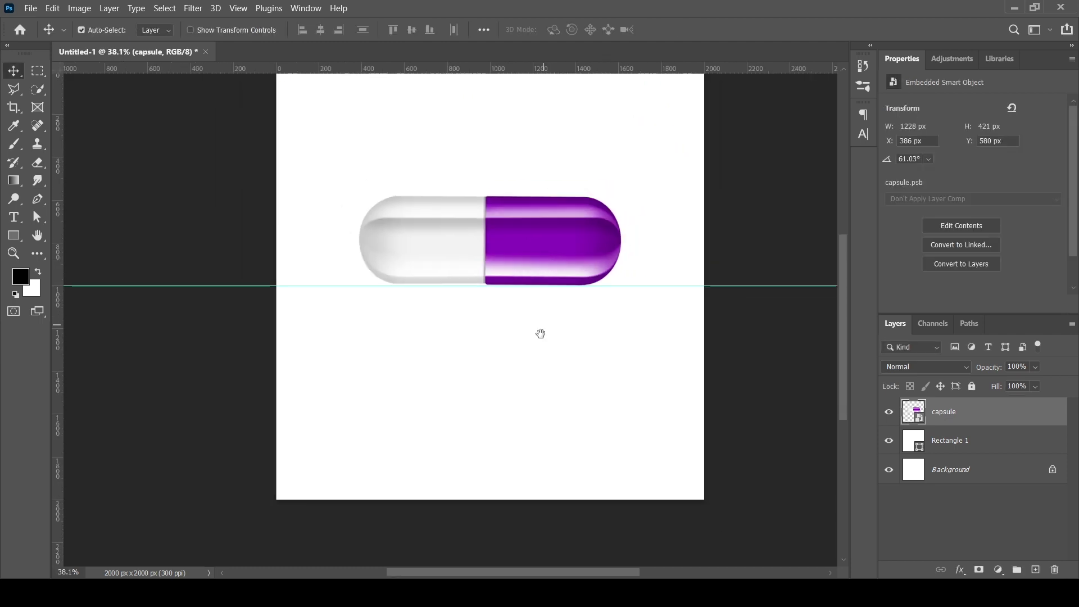
left_click_drag(564, 303, 565, 290)
- Add a vertical centre guide, then flip the capsule and shrink it to about 70%
left_click(309, 137)
left_click_drag(58, 225, 481, 225)
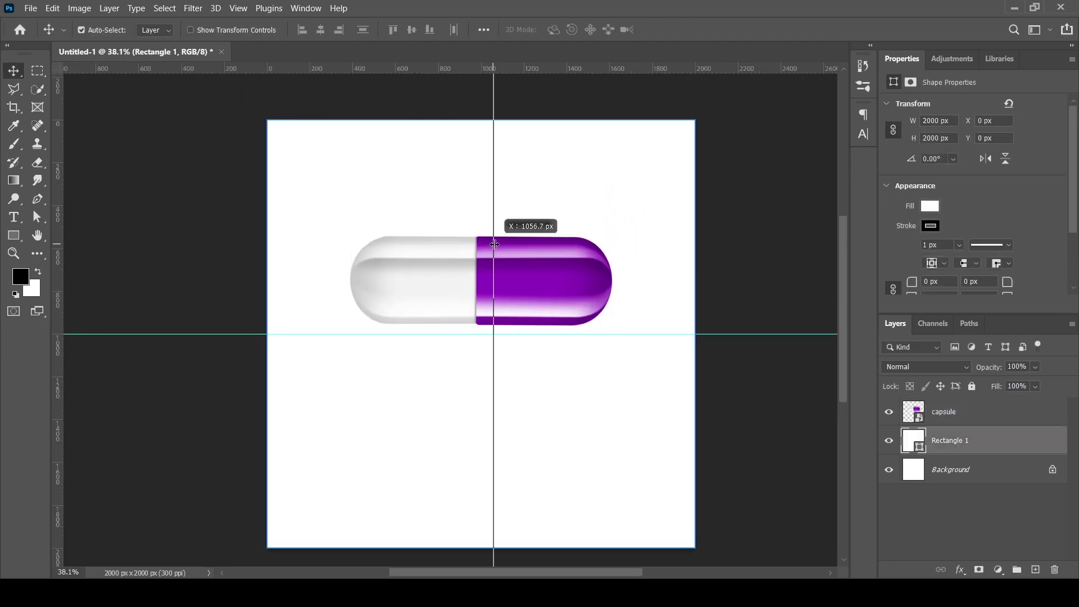
left_click(541, 287)
key("ctrl+t")
right_click(539, 323)
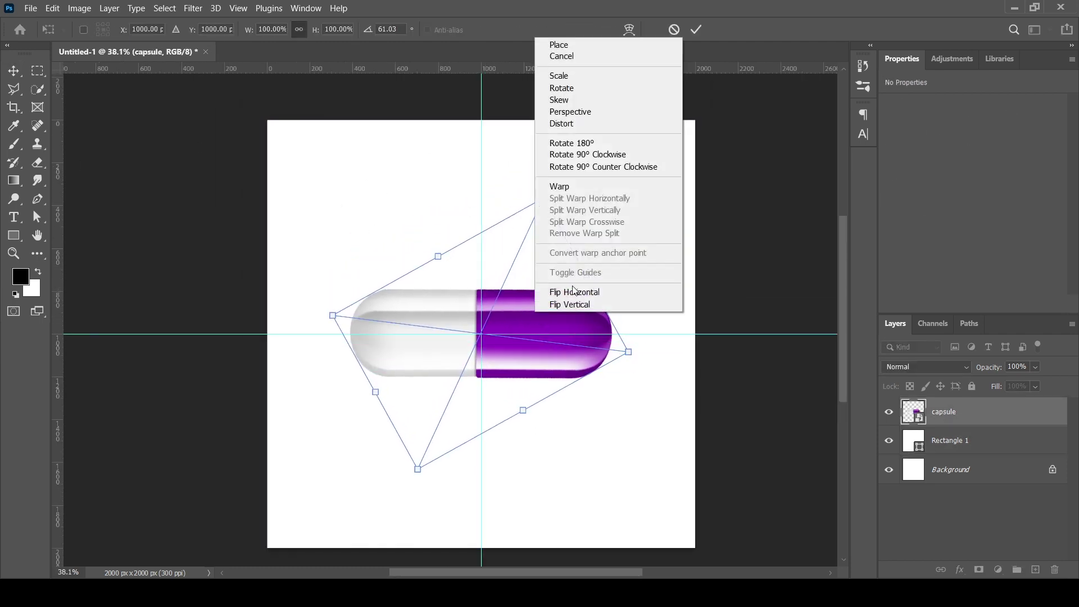
left_click(556, 301)
left_click_drag(629, 316, 584, 310)
scroll(518, 343, "up", 3)
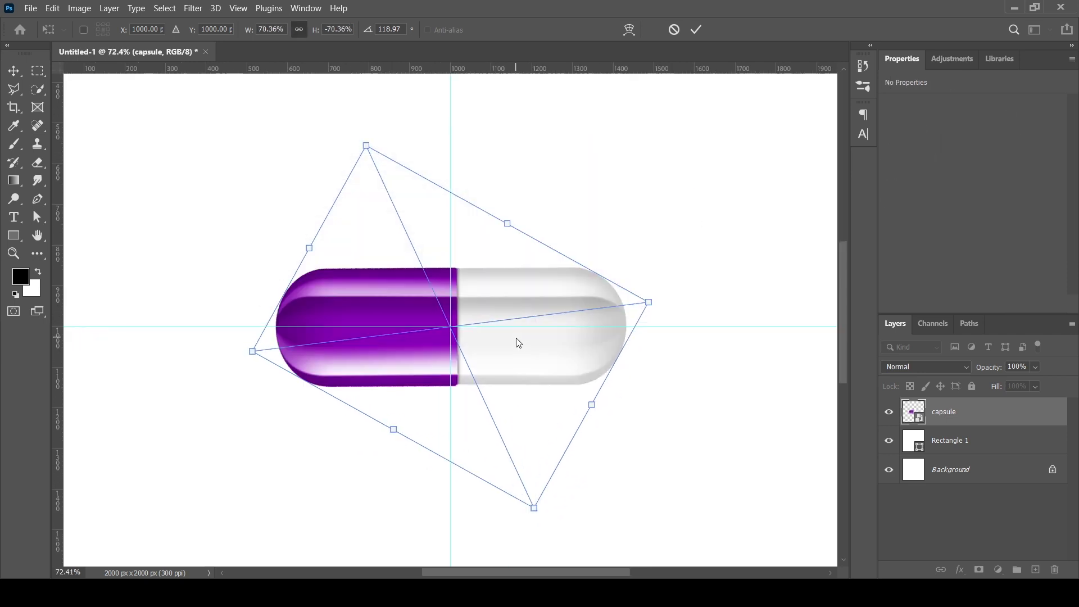
key("Return")
scroll(517, 332, "down", 3)
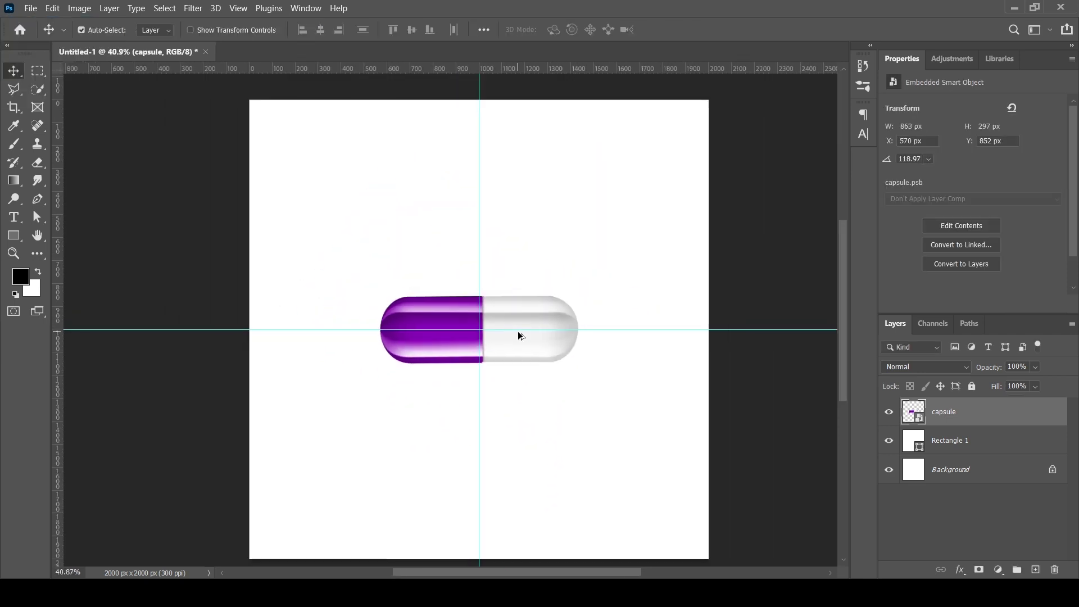
- Mask out the capsule's right half with a rectangular selection
key("m")
left_click_drag(638, 212, 477, 414)
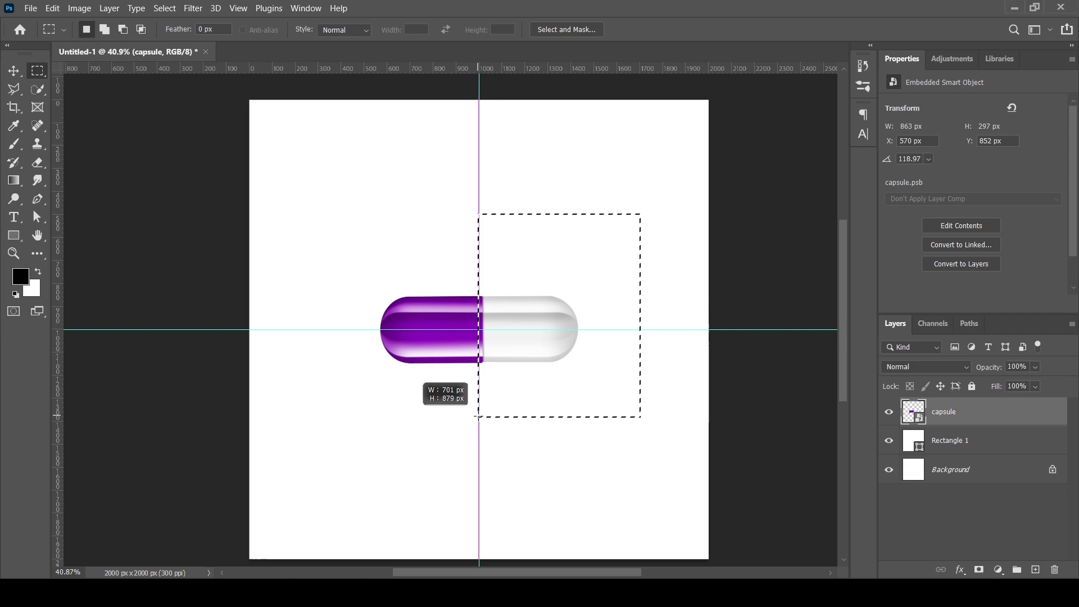
left_click(979, 569, "alt")
- Flip the placed bullet so its tip points right and scale it down to fit
key("v")
scroll(631, 390, "down", 1)
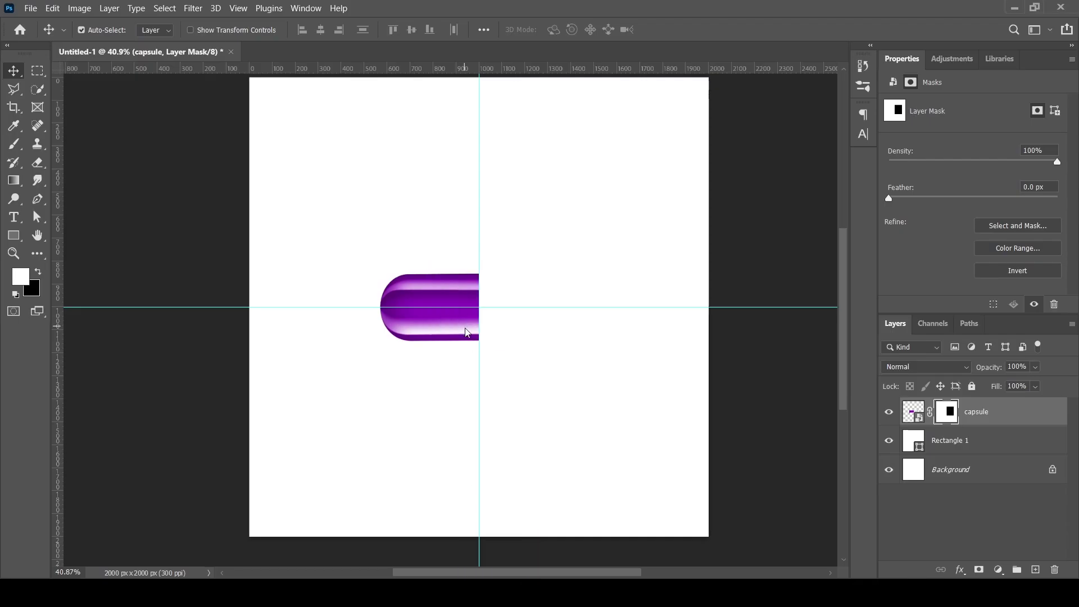
right_click(631, 73)
left_click(687, 328)
left_click_drag(698, 307, 579, 306)
- Rasterize the bullet, remove its background, and convert it to a Smart Object
key("Return")
right_click(981, 412)
left_click(851, 292)
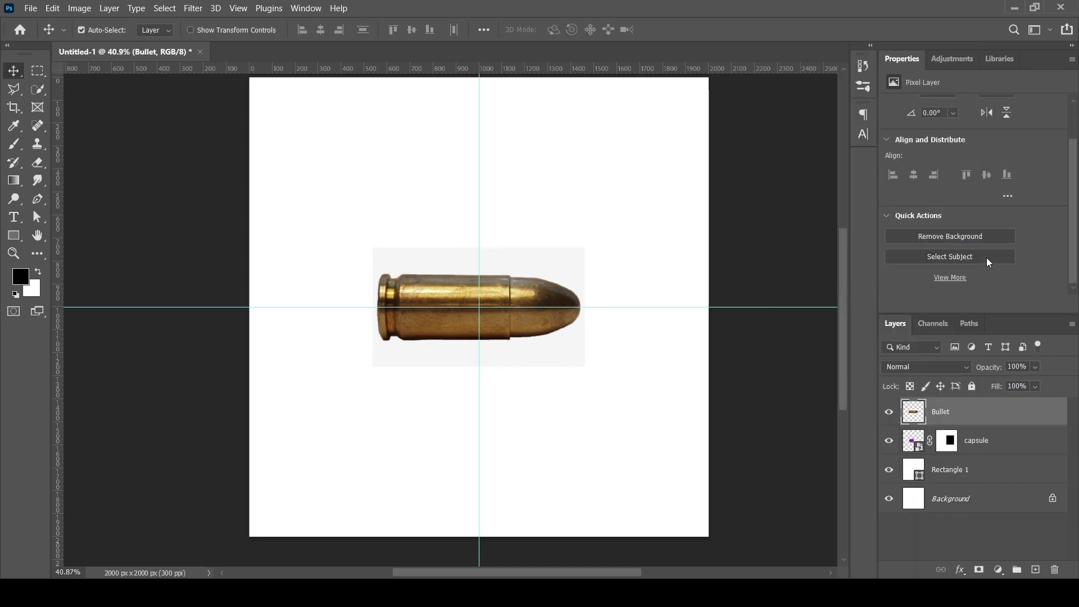
left_click(977, 236)
key("Return")
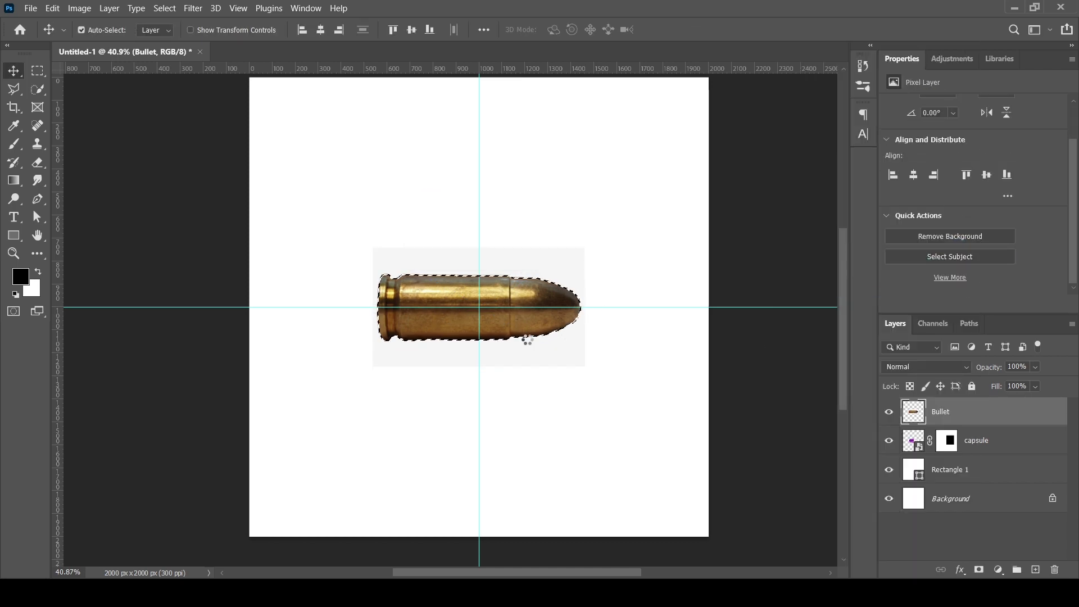
right_click(989, 411)
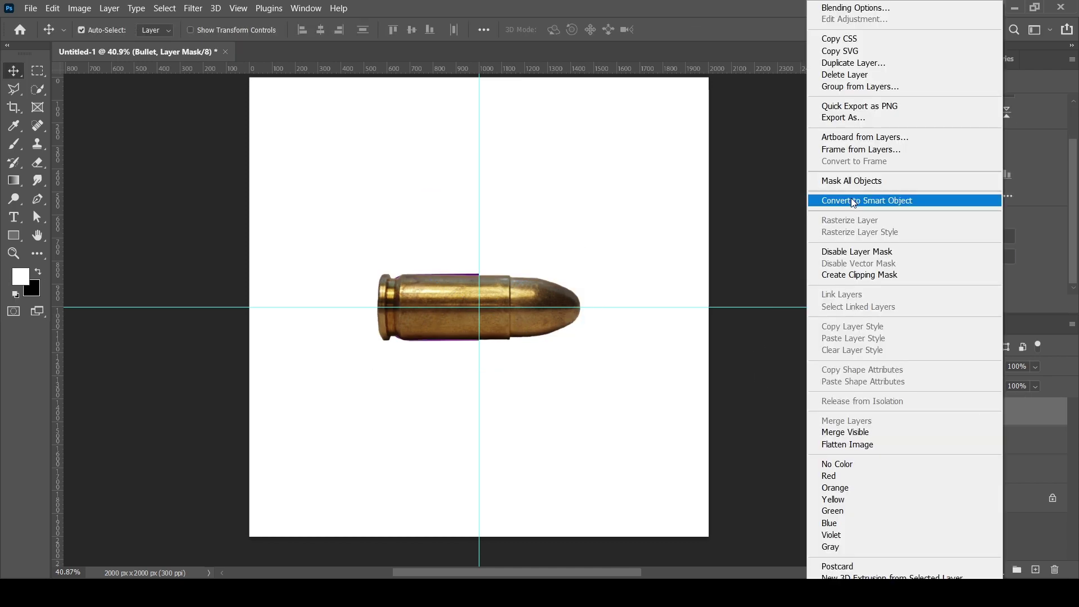
left_click(851, 198)
- Enlarge the bullet slightly to match the capsule's size
scroll(486, 320, "up", 3)
scroll(486, 321, "up", 1)
key("ctrl+t")
left_click_drag(701, 290, 708, 290)
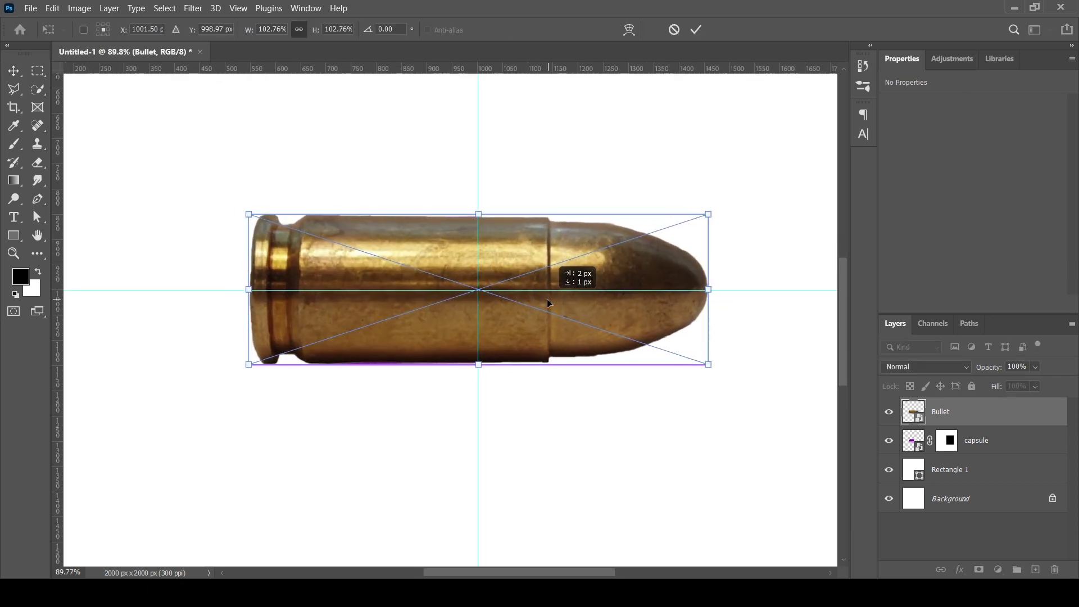
key("Return")
- Mask out the bullet's left half so its tip meets the purple capsule half
key("m")
scroll(550, 341, "down", 3)
left_click_drag(290, 150, 484, 479)
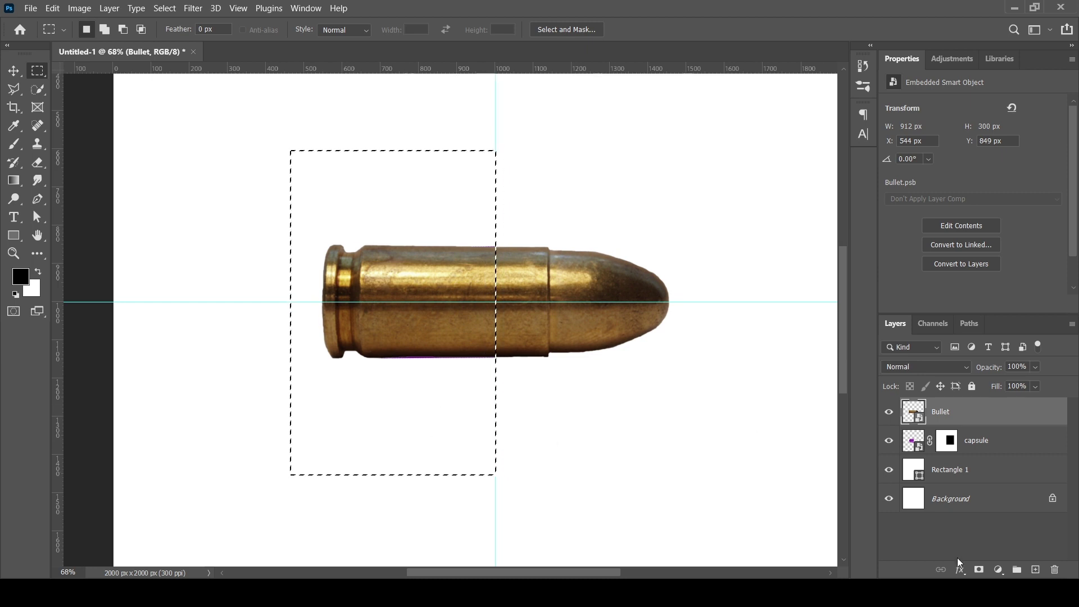
left_click(978, 569, "alt")
scroll(523, 392, "down", 2)
key("v")
scroll(522, 385, "down", 2)
scroll(522, 385, "down", 2)
- Shrink the background rectangle to the left half and duplicate it onto the right half
left_click(663, 431)
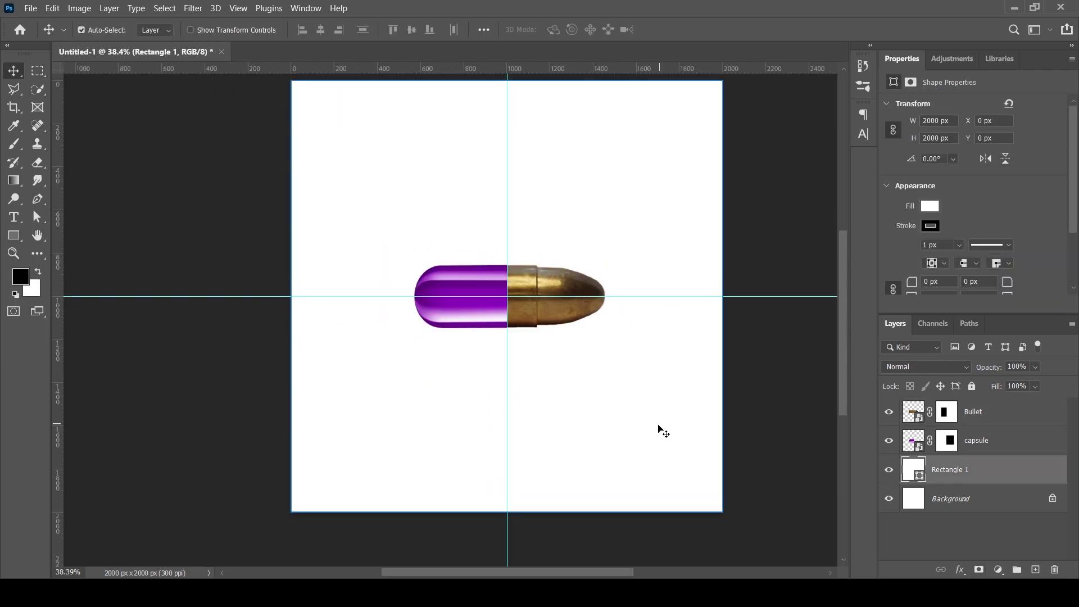
key("ctrl+t")
left_click_drag(704, 317, 488, 317)
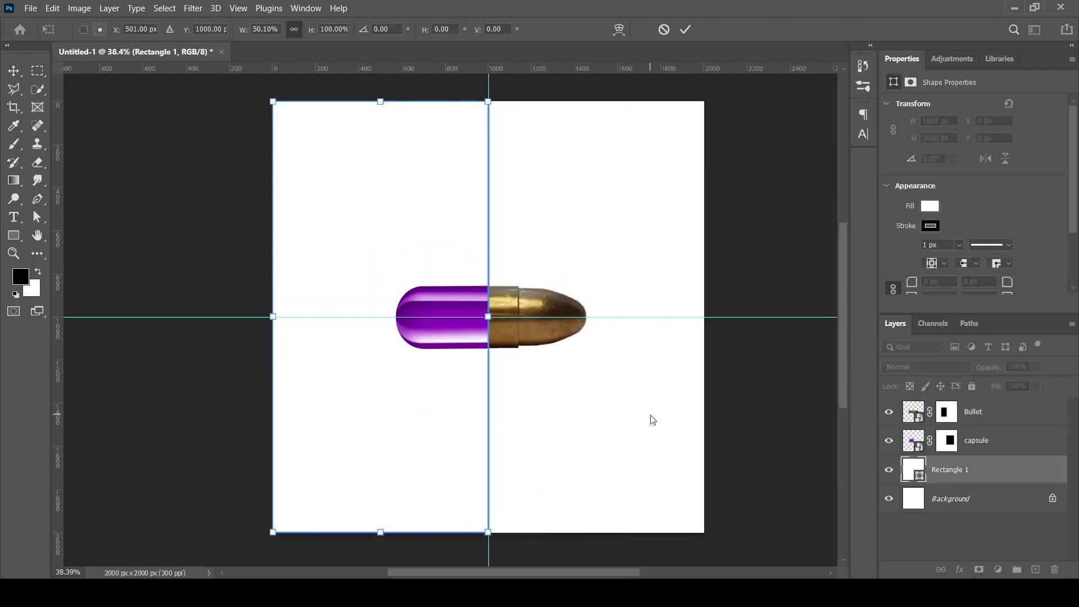
key("Return")
left_click_drag(363, 402, 578, 404)
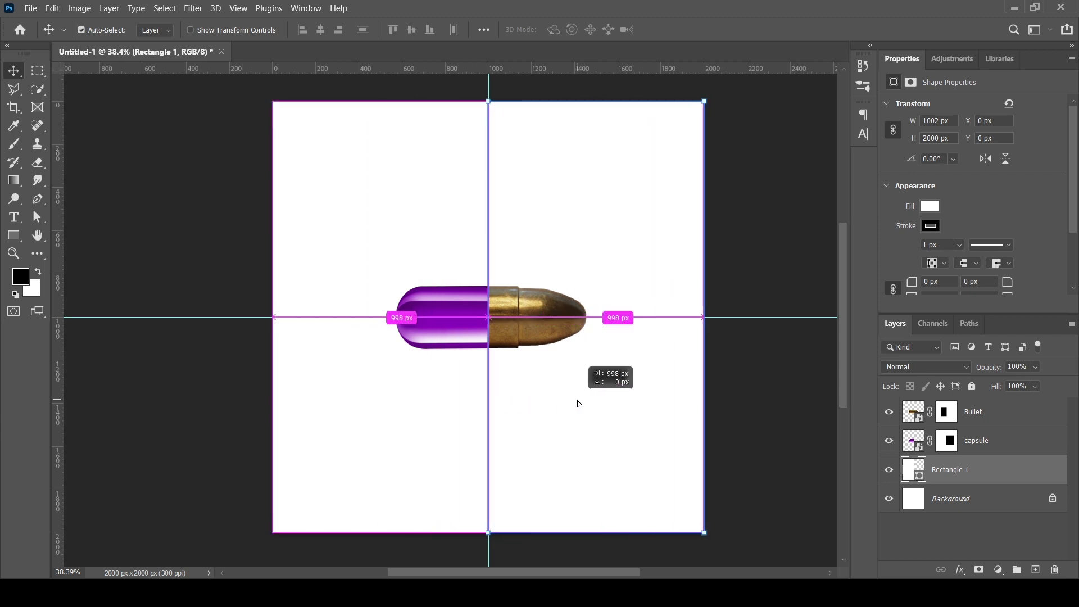
- Add a reversed radial Purple_13 gradient fill layer
left_click(998, 569)
left_click(991, 336)
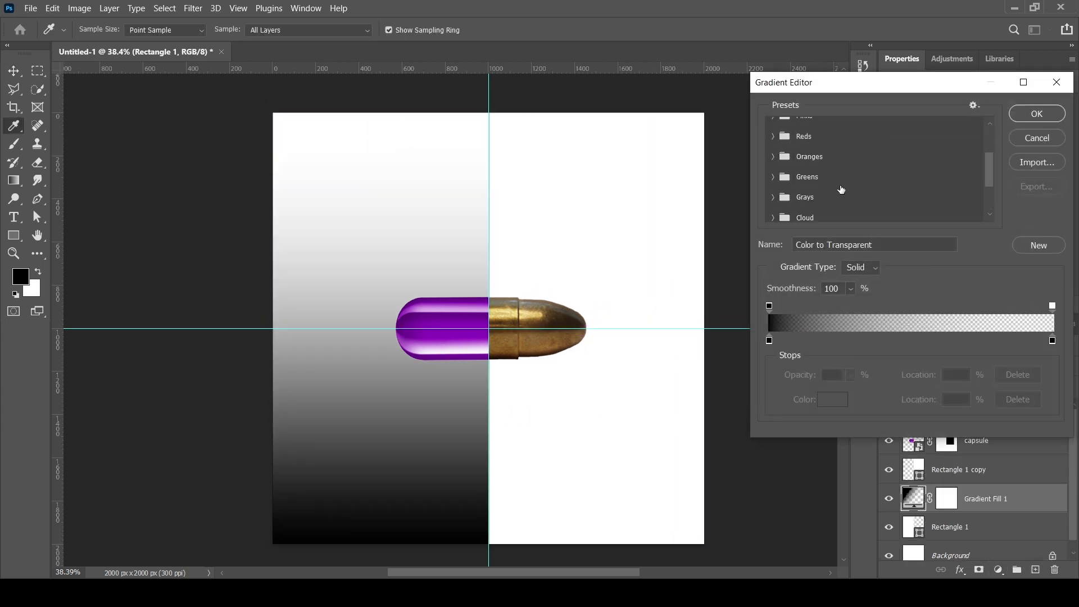
left_click(771, 129)
left_click(859, 172)
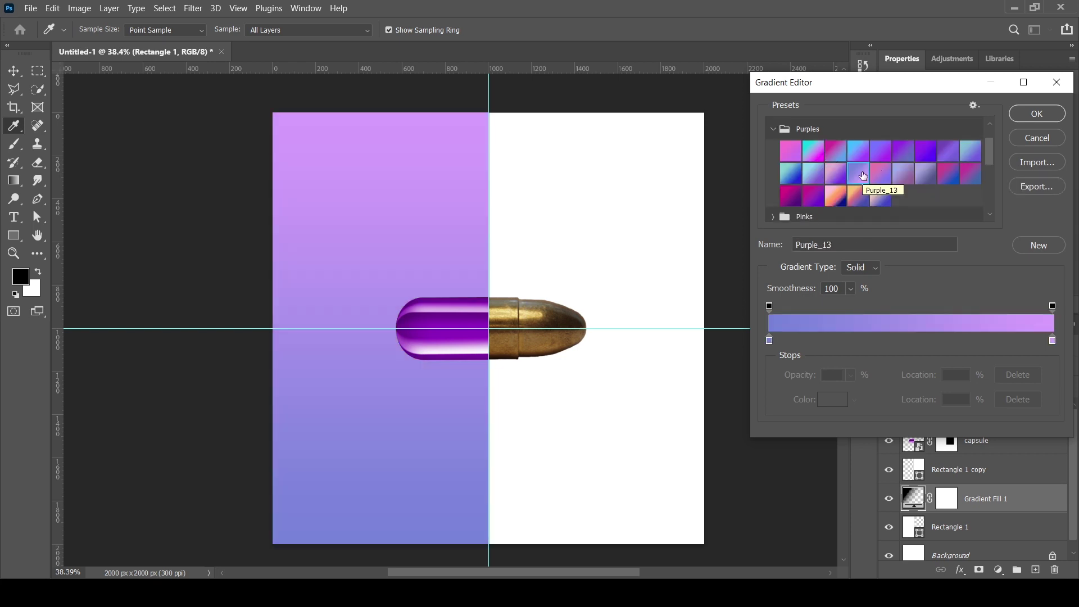
key("Return")
left_click(877, 179)
left_click(851, 218)
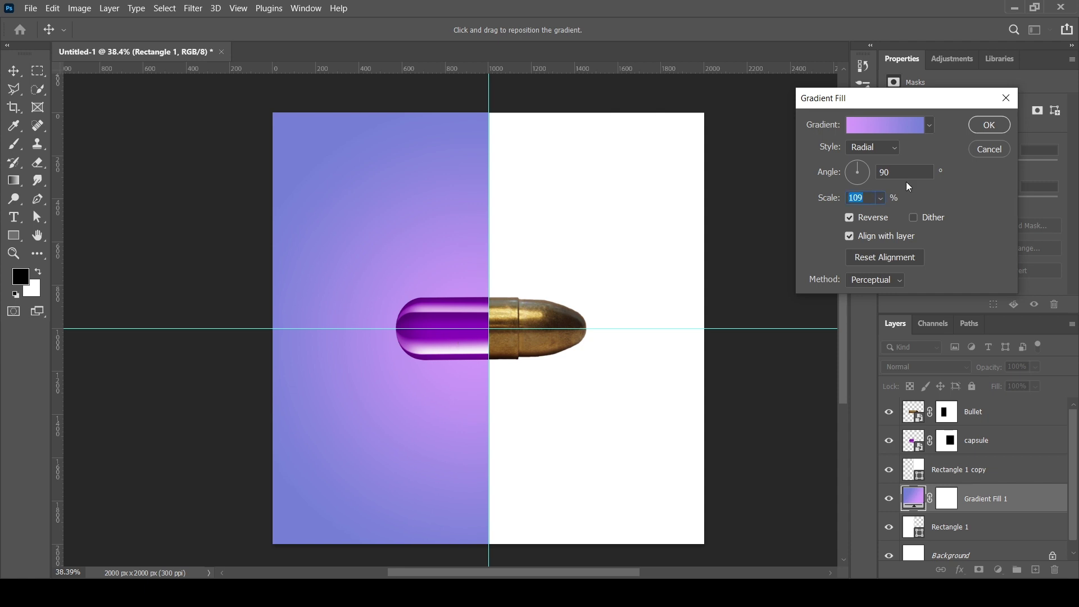
left_click(988, 125)
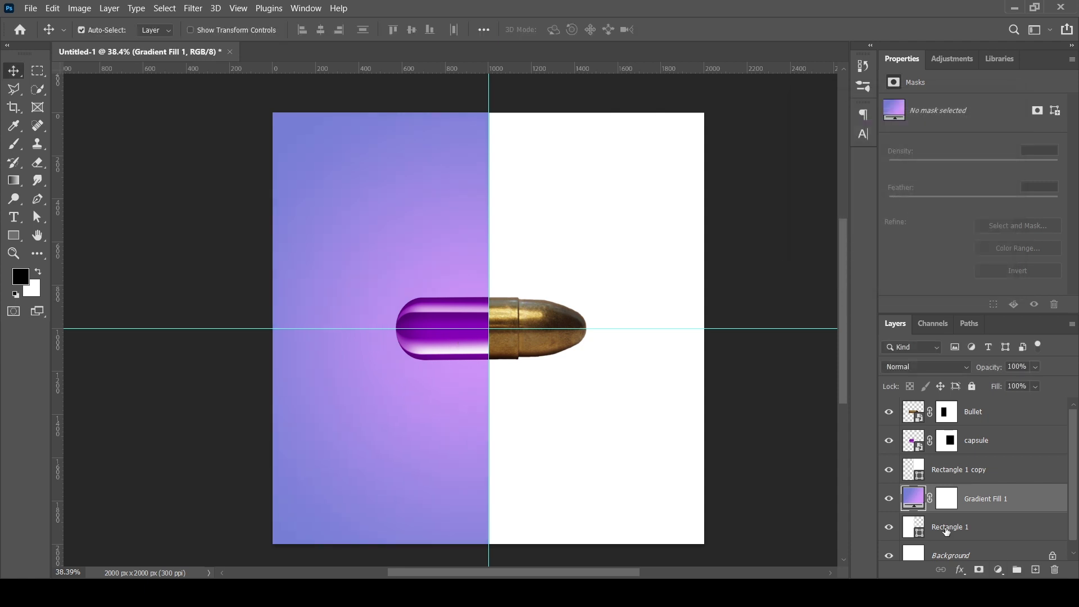
- Add a second gradient fill layer above the right-half rectangle
left_click(989, 475)
left_click(998, 569)
left_click(989, 330)
- Clip the new gradient fill to the right-half rectangle, starting from the Orange_10 preset
left_click(985, 123)
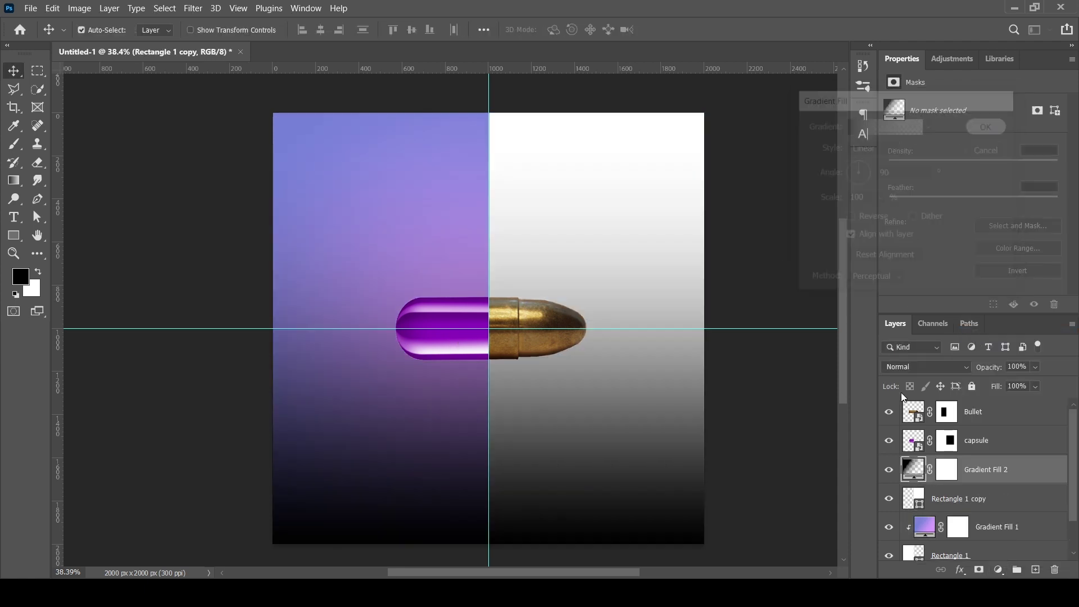
key("ctrl+alt+g")
double_click(925, 469)
left_click(818, 118)
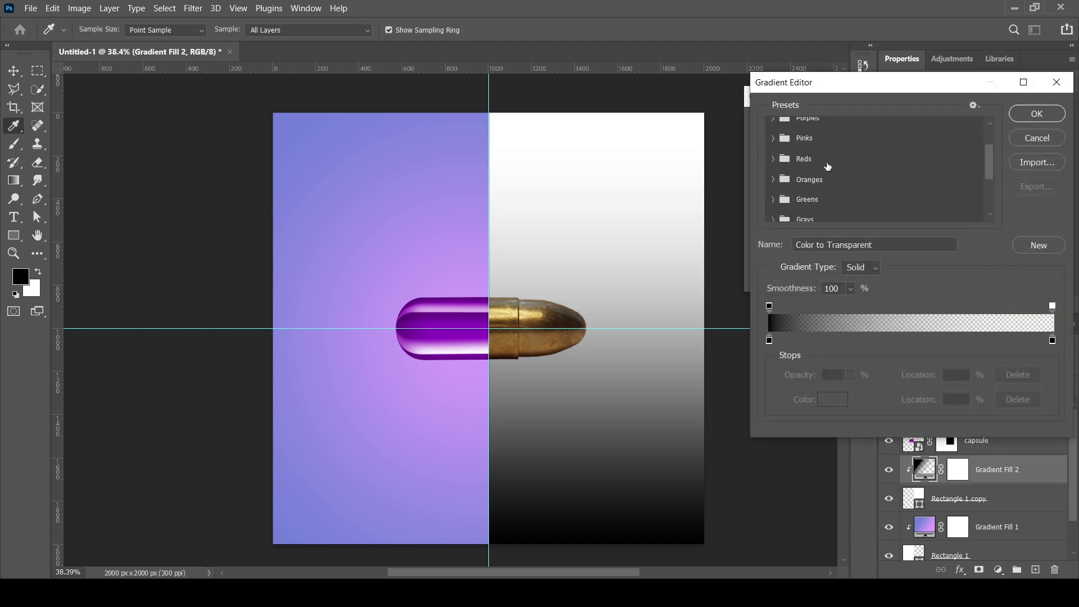
left_click(774, 184)
scroll(874, 174, "down", 2)
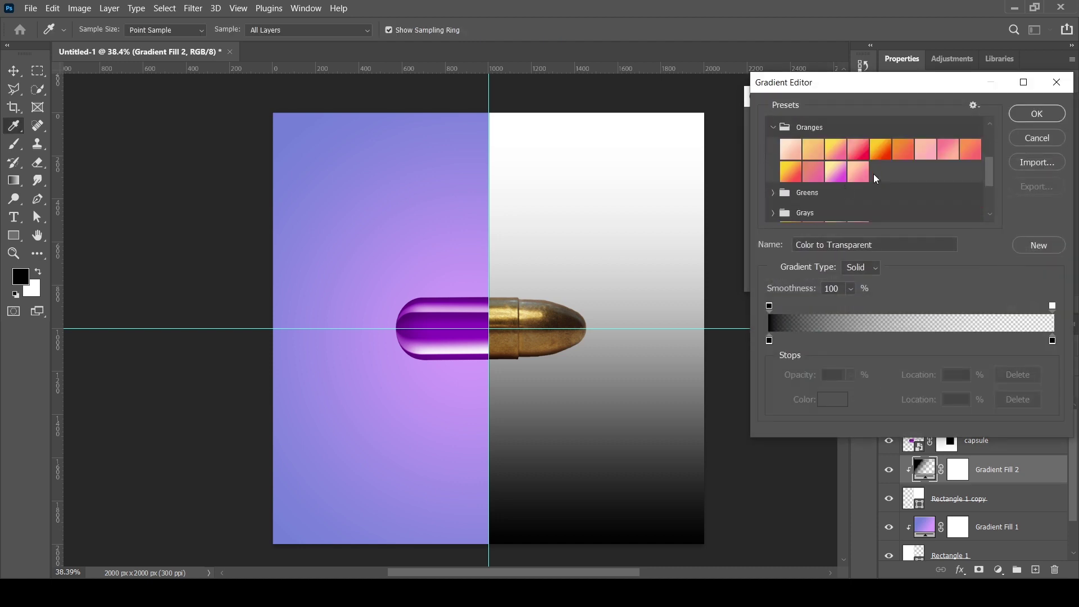
left_click(787, 172)
- Set the right gradient stop to deep gold #e6b300 and make the gradient radial
double_click(1052, 340)
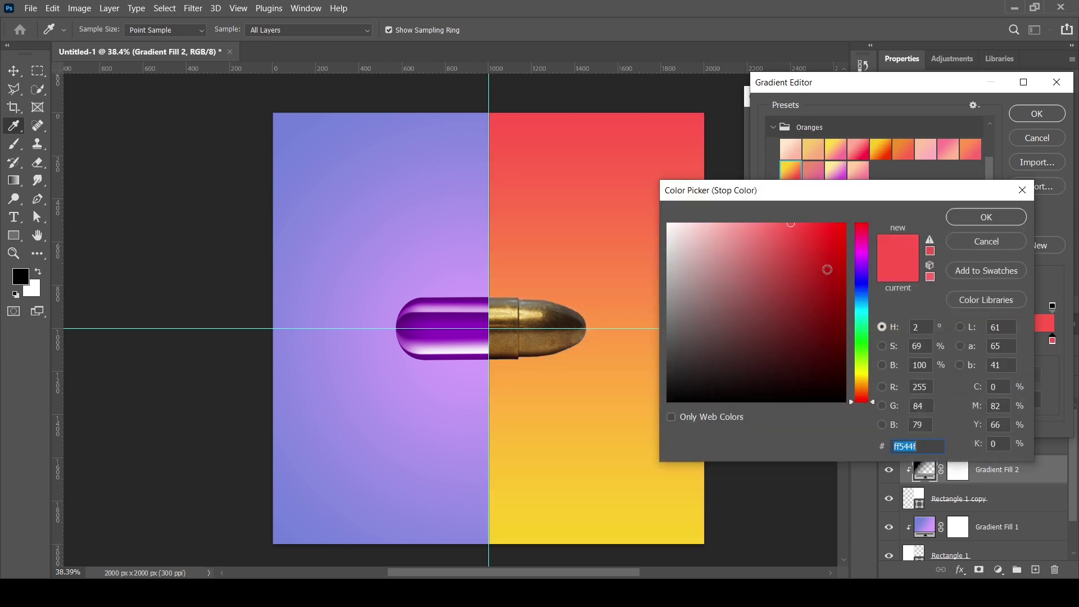
left_click(861, 377)
left_click_drag(826, 270, 842, 248)
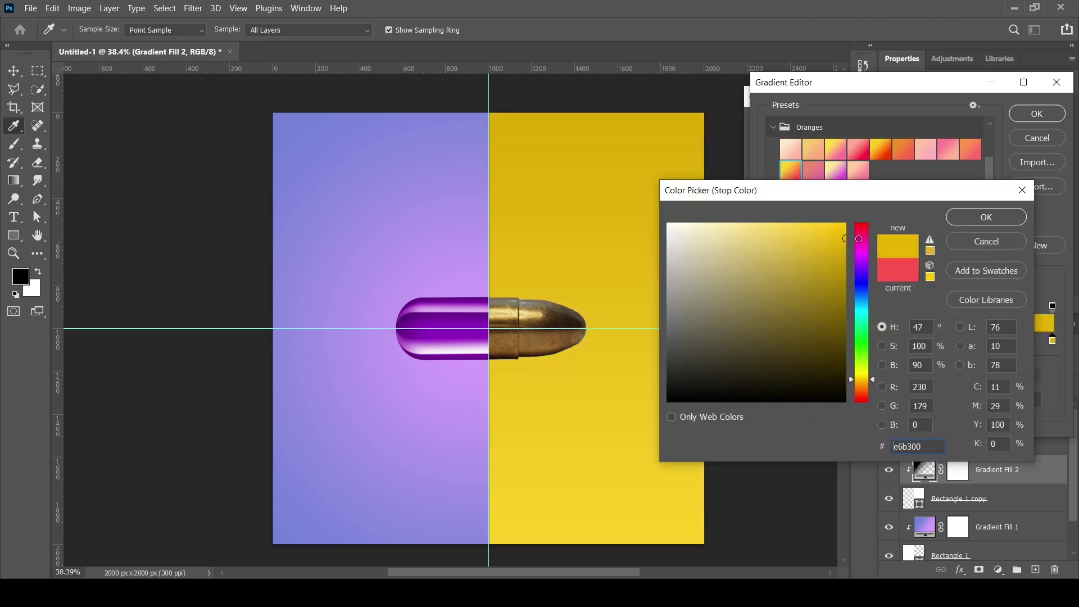
left_click(986, 217)
left_click(1037, 113)
left_click(829, 150)
left_click(820, 163)
- Set the left stop to pale yellow #fed456 and enlarge the radial glow to about 122%
left_click(832, 120)
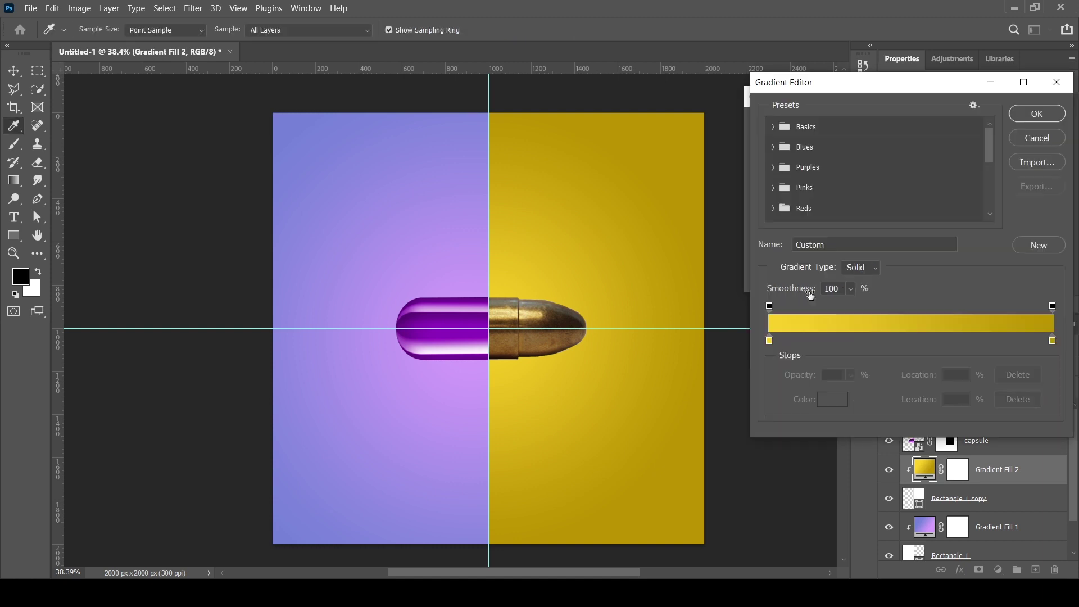
left_click(831, 400)
left_click(777, 223)
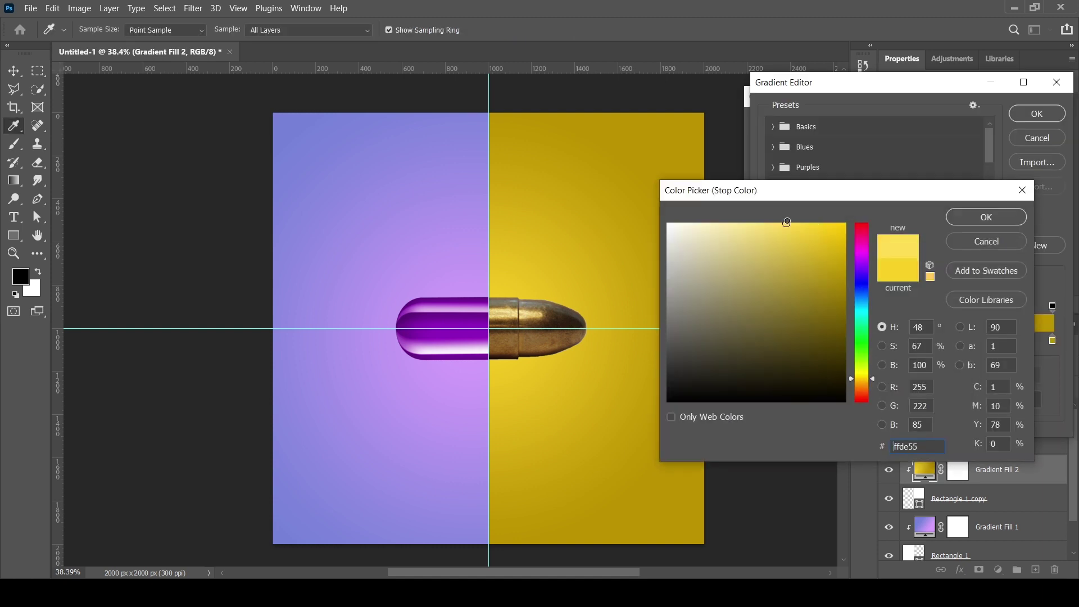
left_click(861, 376)
left_click(987, 217)
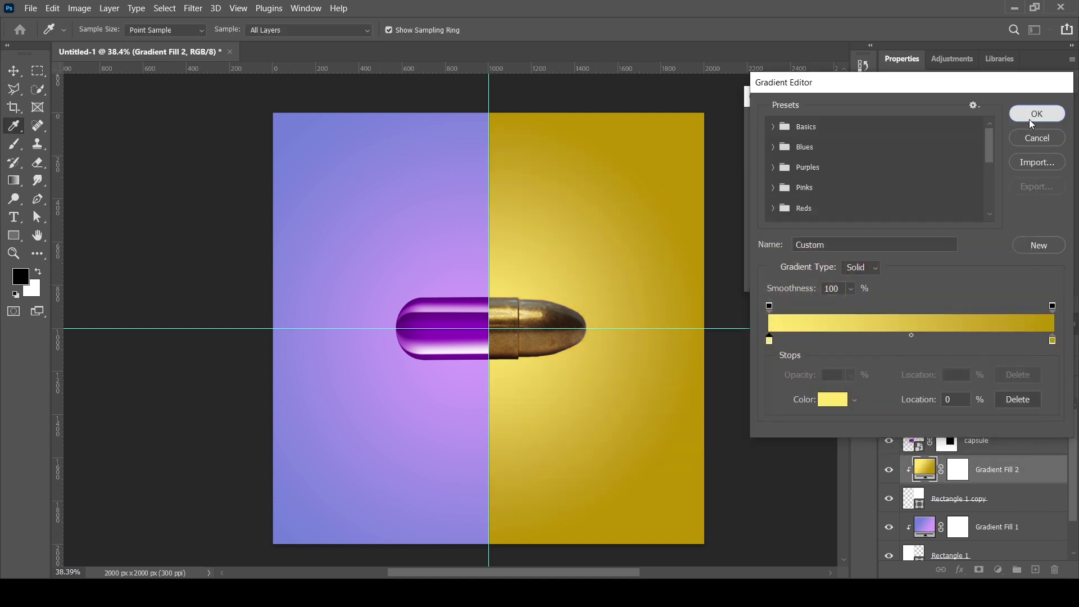
left_click(1037, 114)
left_click_drag(780, 196, 801, 208)
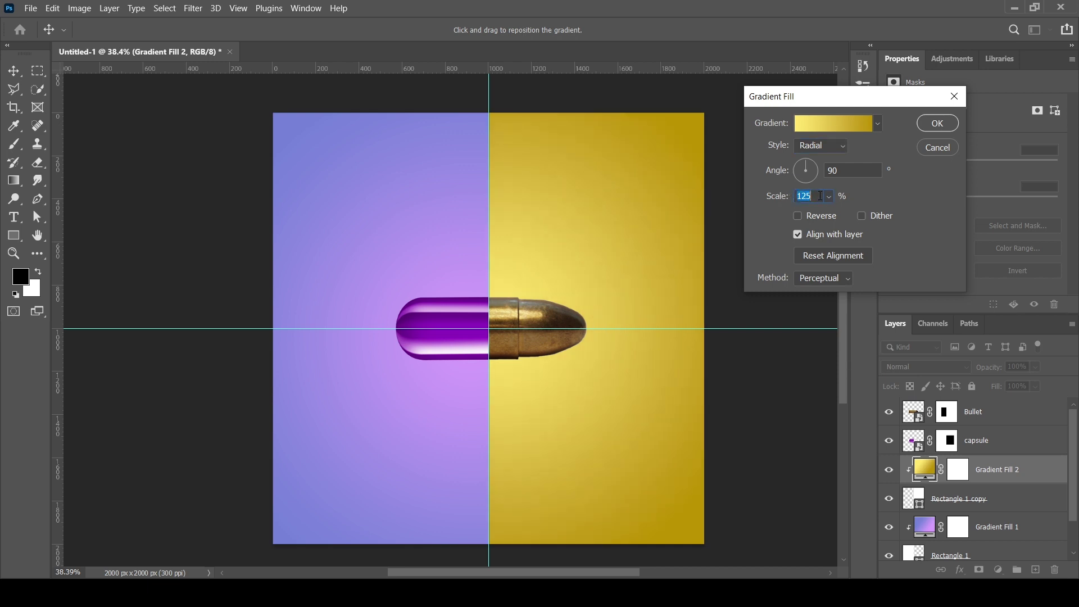
key("Return")
scroll(560, 372, "up", 2, "alt")
scroll(560, 372, "down", 3, "alt")
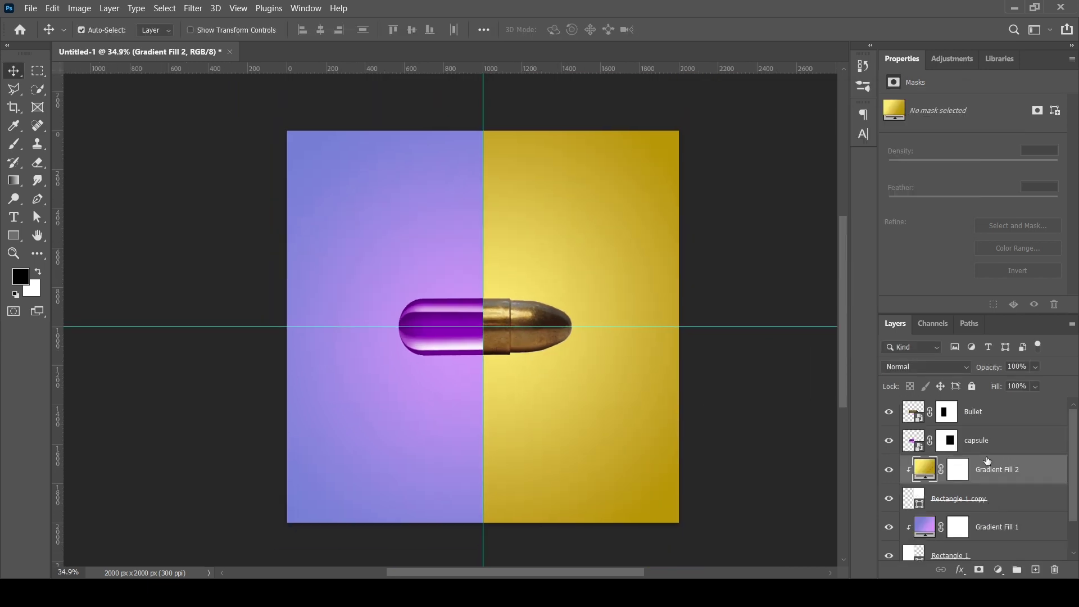
- Add an empty layer under the capsule and paint soft round-brush shadows beneath both halves
left_click(987, 444)
left_click(1035, 570, "ctrl")
scroll(511, 363, "up", 5, "alt")
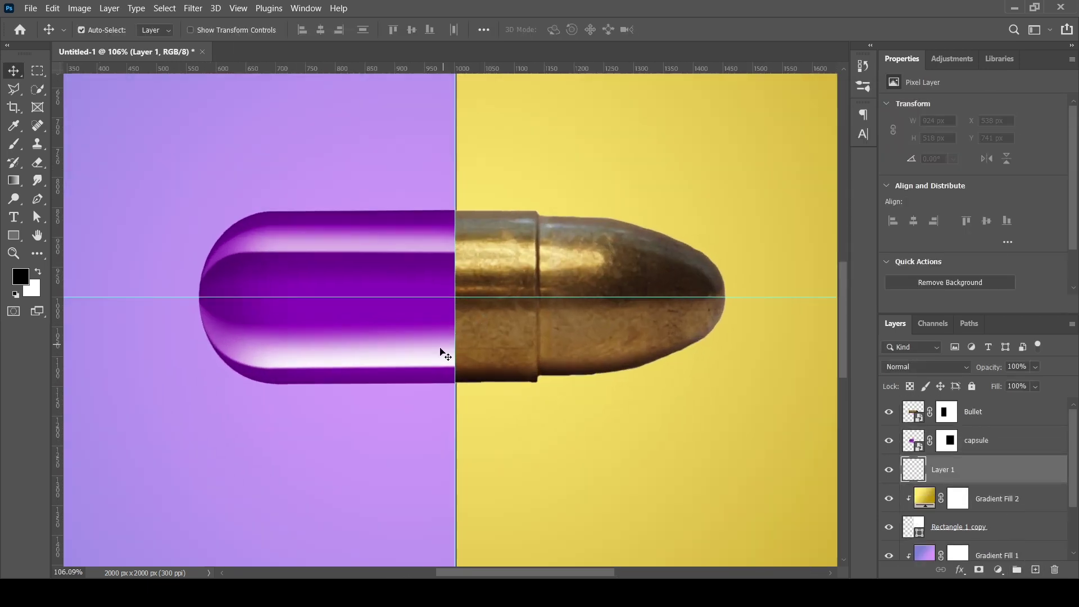
key("b")
right_click(502, 340)
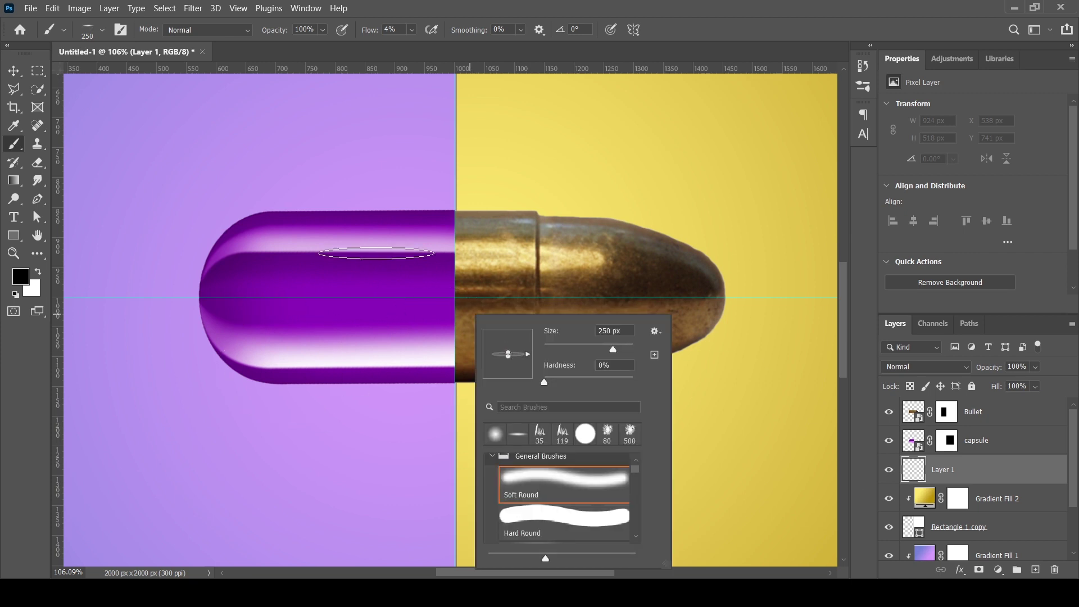
key("Return")
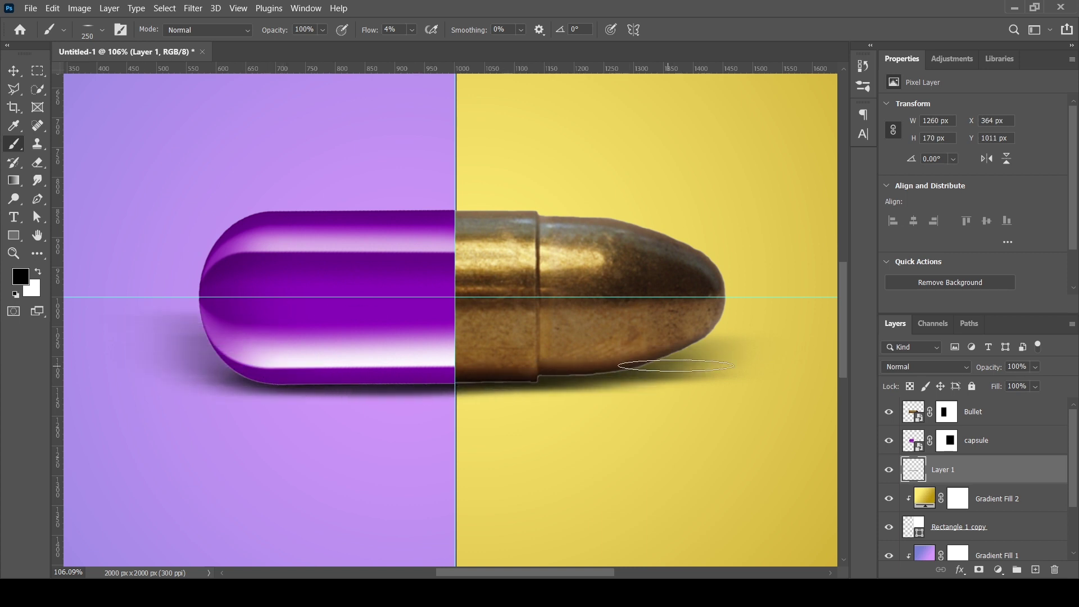
left_click(1000, 452)
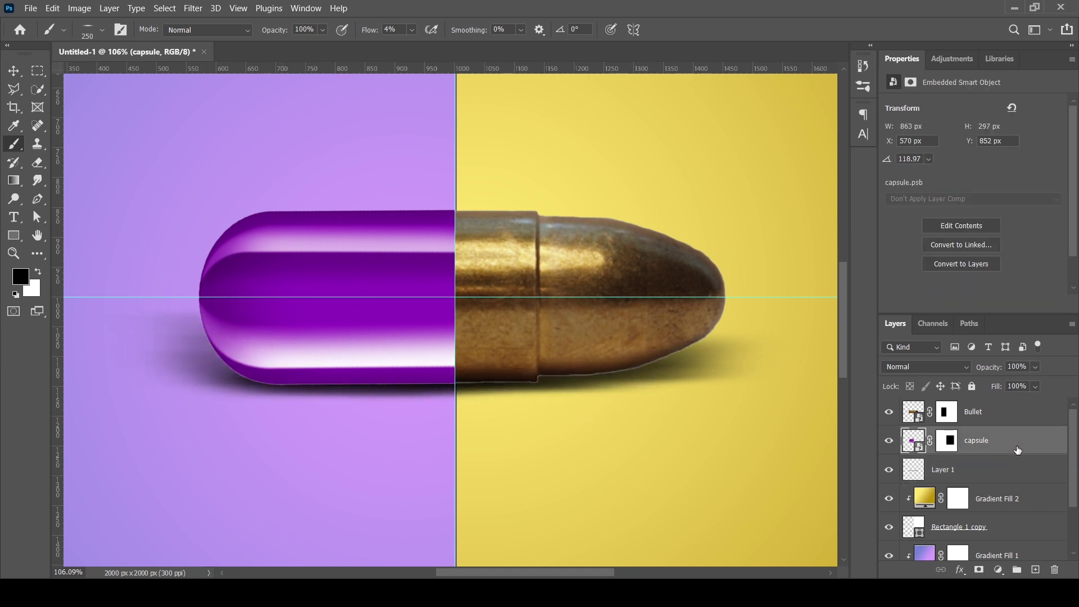
right_click(1001, 444)
key("Escape")
- Make Bullet a Smart Object and clip a black Solid Color fill with inverted mask to the capsule
right_click(986, 404)
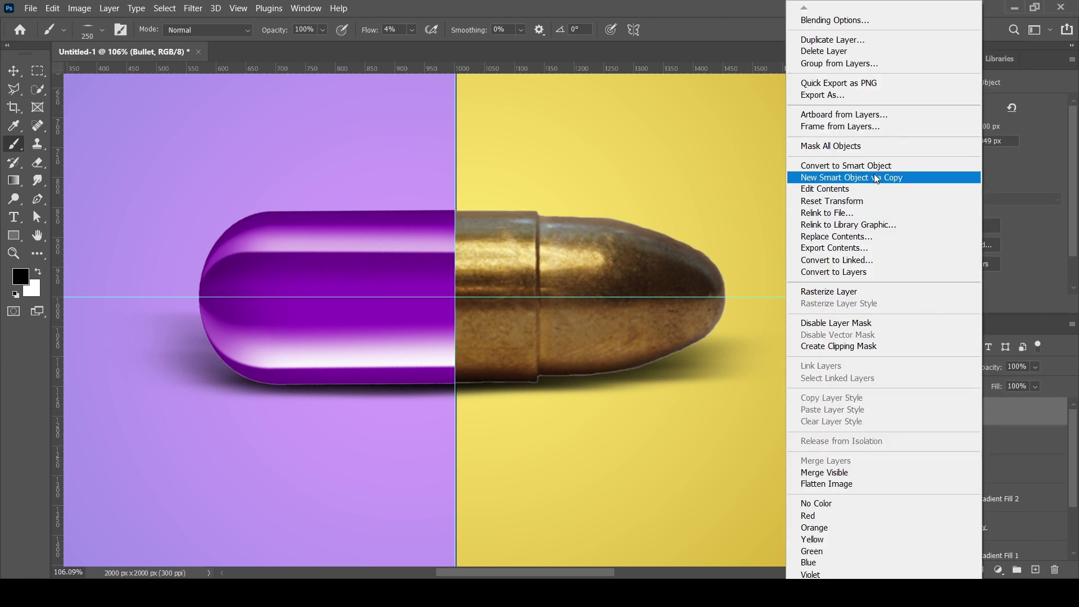
left_click(843, 162)
left_click(998, 570)
left_click(993, 326)
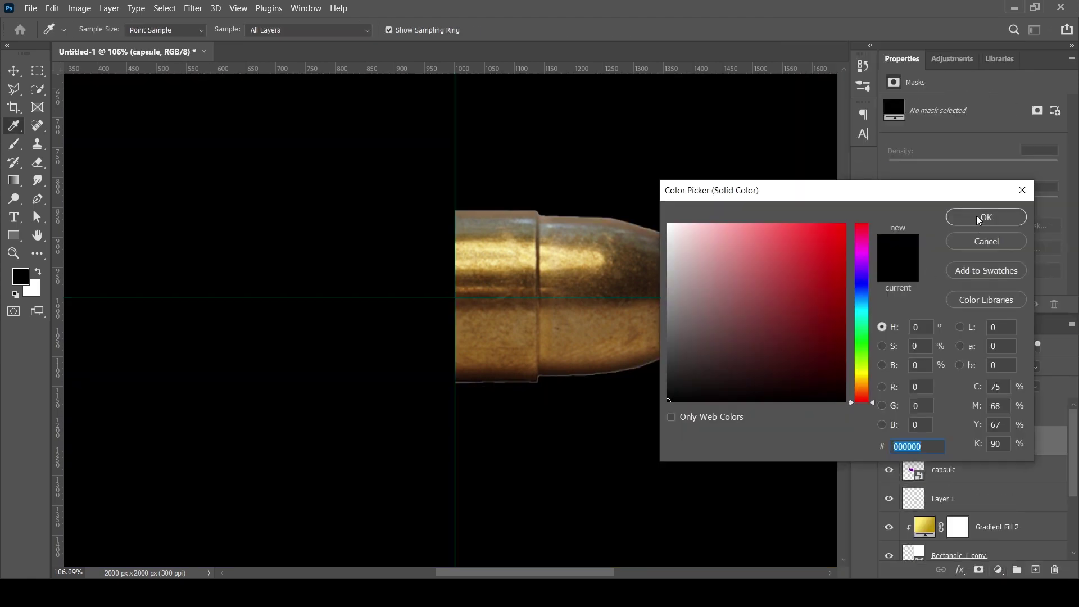
left_click(981, 216)
key("ctrl+alt+g")
key("ctrl+i")
- Brush the black shading into the mask along the capsule's lower edge
right_click(498, 286)
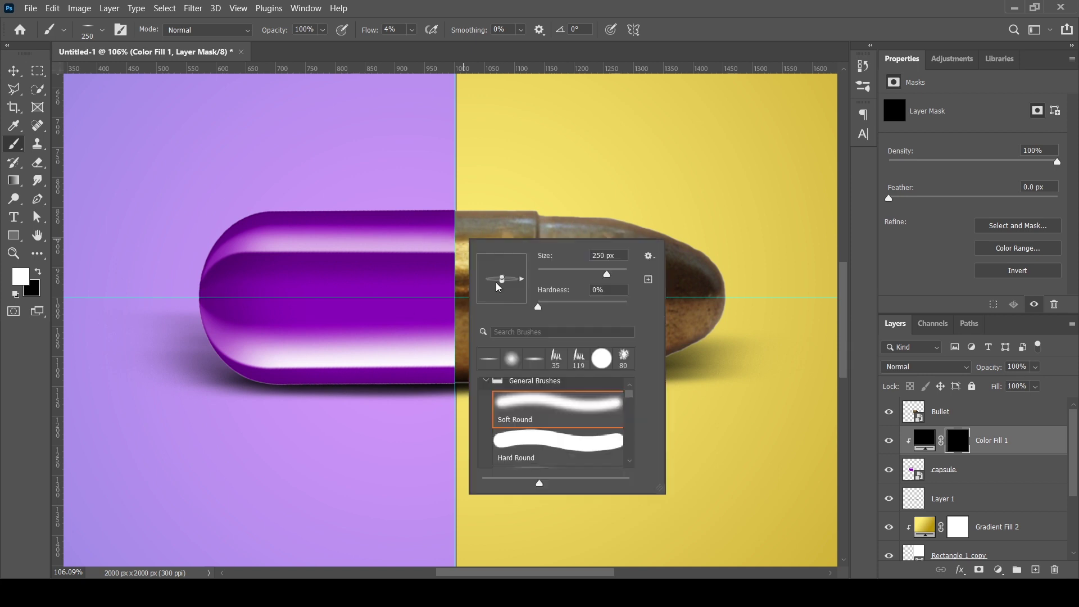
key("Escape")
scroll(410, 405, "up", 5)
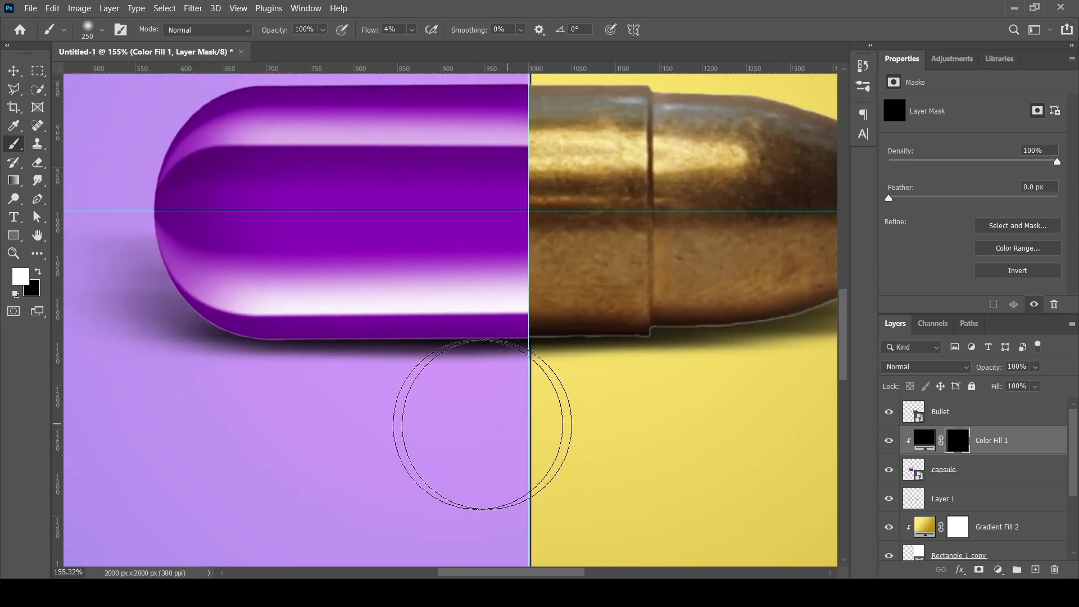
left_click_drag(207, 405, 191, 394)
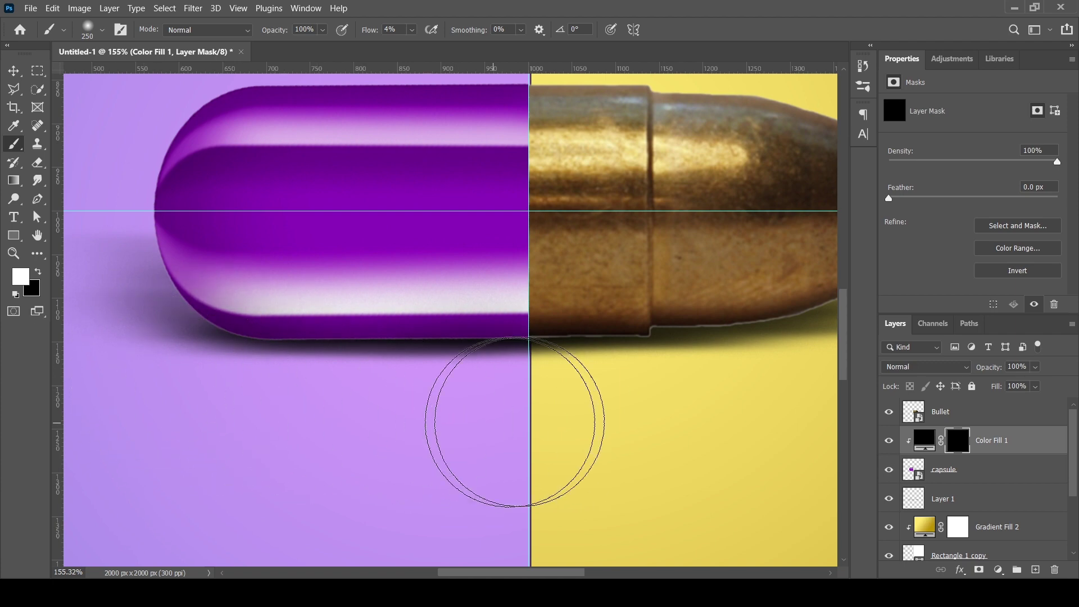
scroll(337, 393, "down", 5)
scroll(338, 394, "right", 2)
key("x")
left_click(1022, 450)
- Duplicate the black Color Fill 1, move the copy above Bullet, and target its mask
key("ctrl+j")
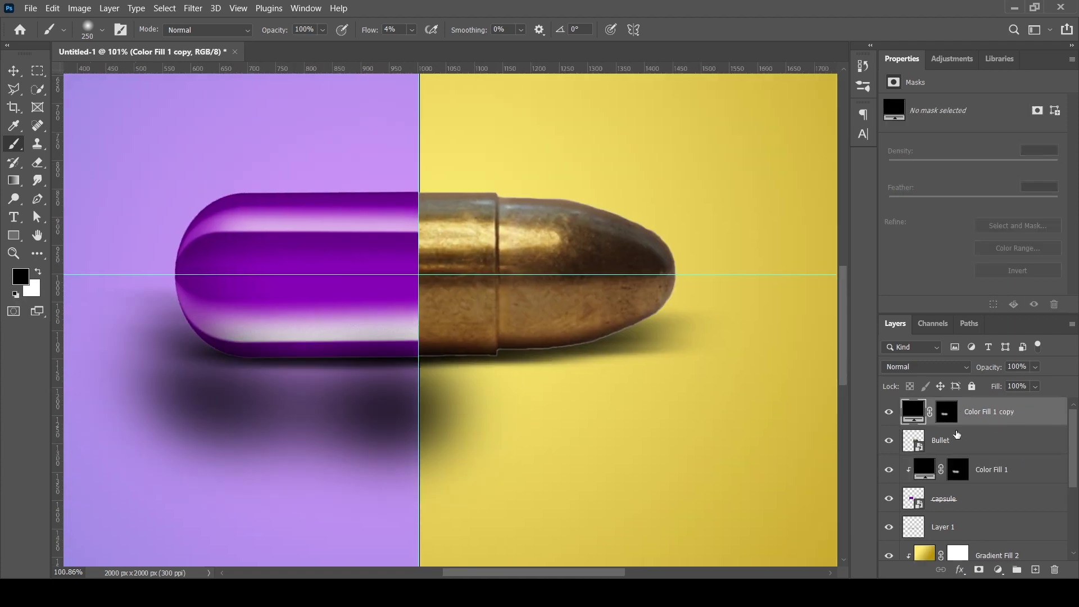
key("ctrl+bracketright")
scroll(585, 366, "up", 5)
left_click(956, 413)
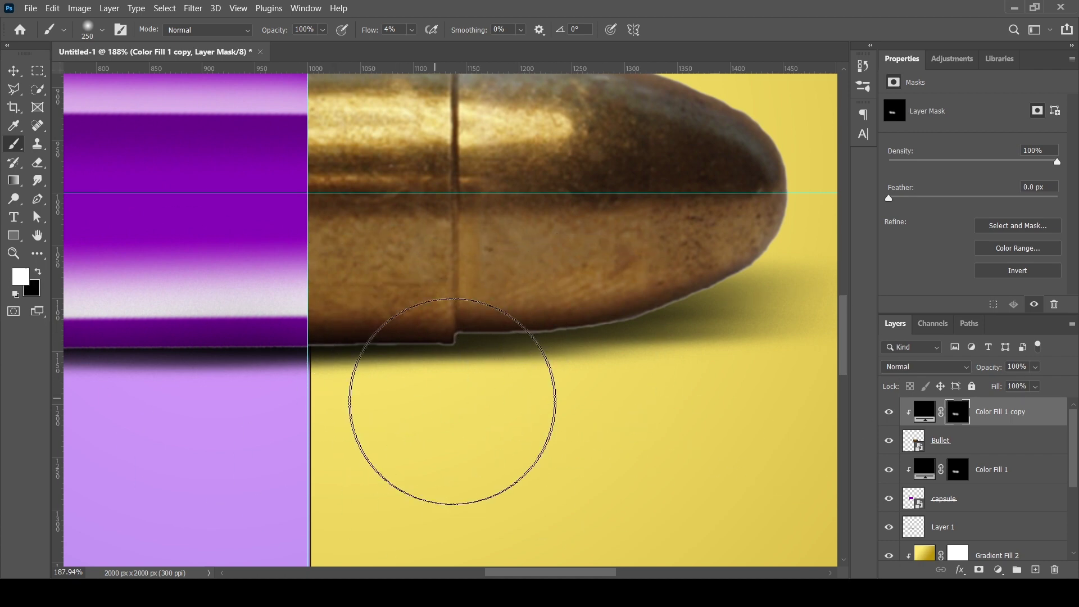
- Paint white on the copy's mask along the bullet's lower edge to shade its underside
scroll(453, 401, "down", 2)
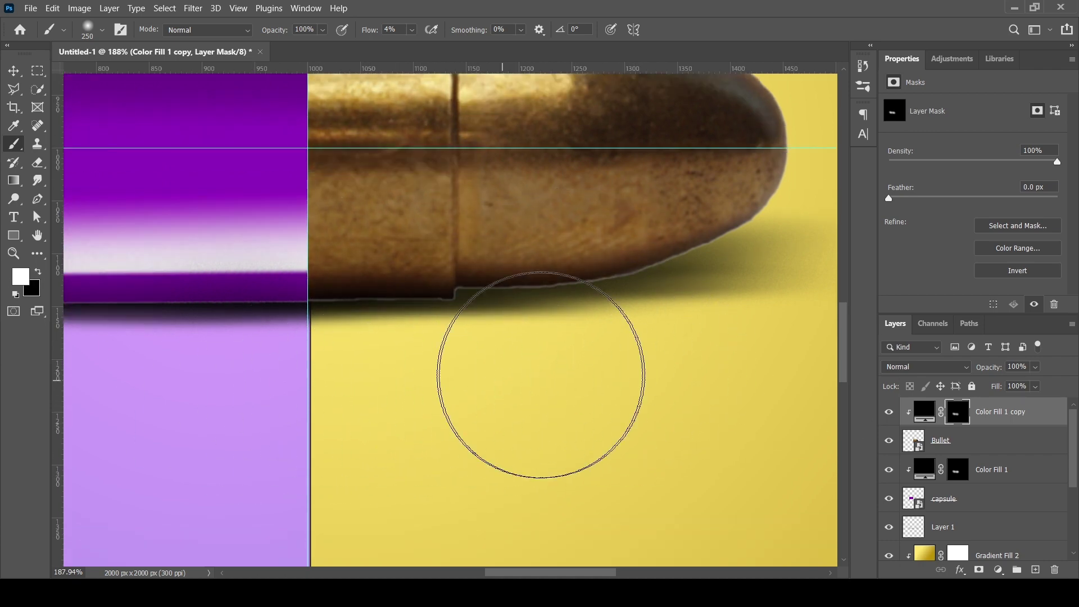
scroll(763, 332, "right", 4)
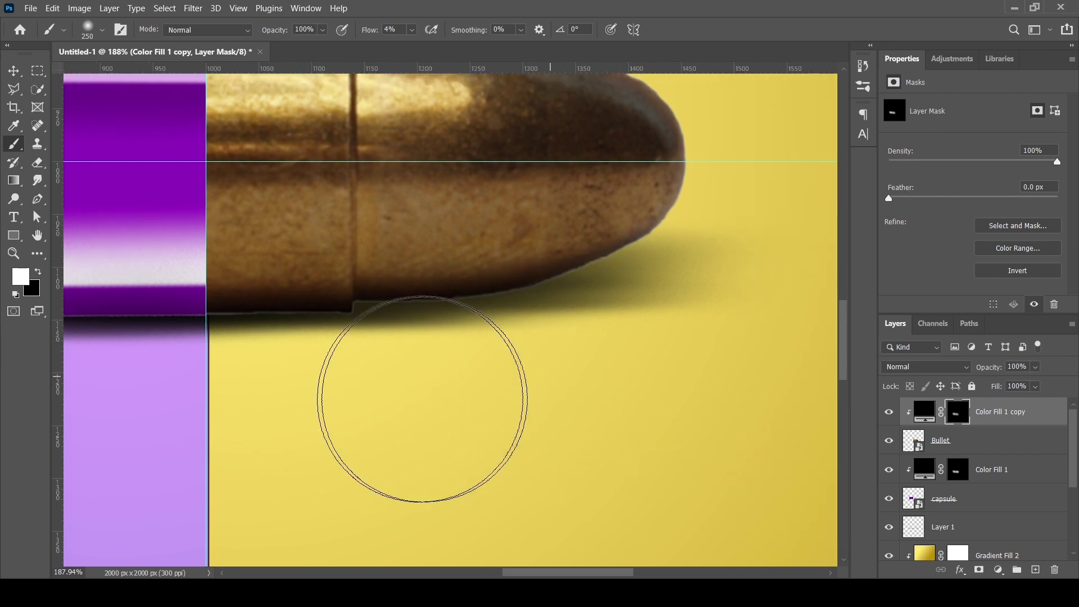
scroll(490, 381, "left", 8)
scroll(445, 397, "right", 7)
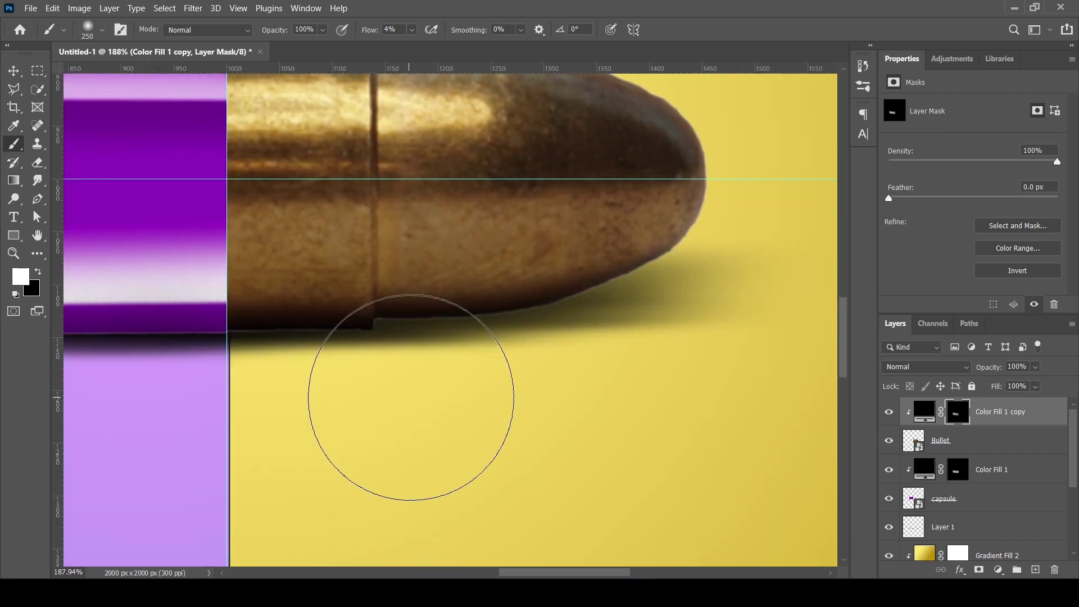
scroll(410, 398, "right", 8)
left_click_drag(366, 441, 370, 435)
scroll(563, 331, "down", 3, "alt")
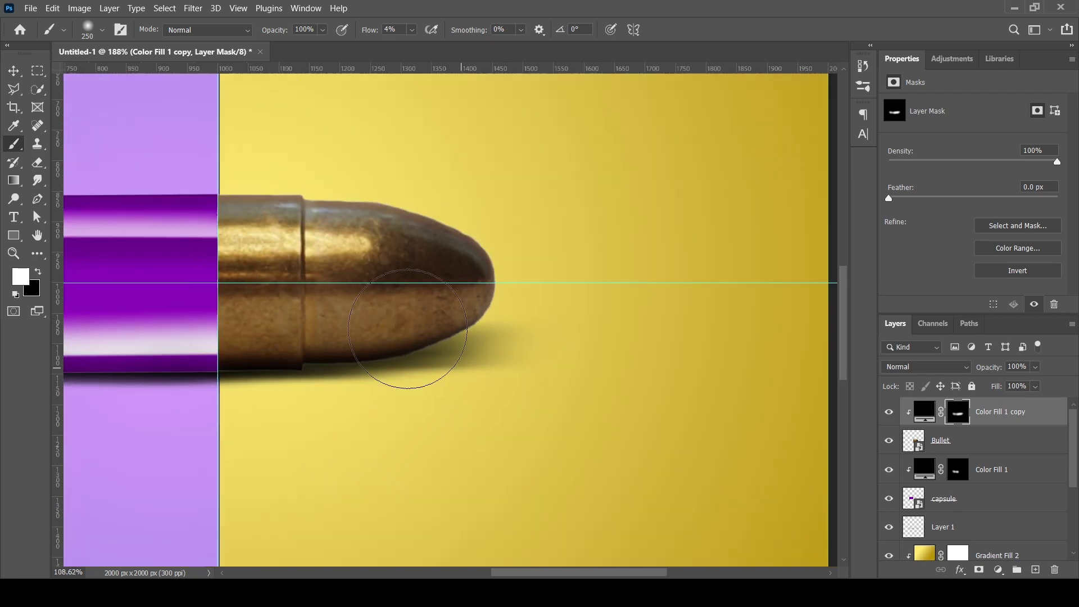
scroll(409, 361, "down", 1, "alt")
scroll(494, 354, "down", 4, "alt")
- Draw a small white rectangle at the canvas's left edge
key("v")
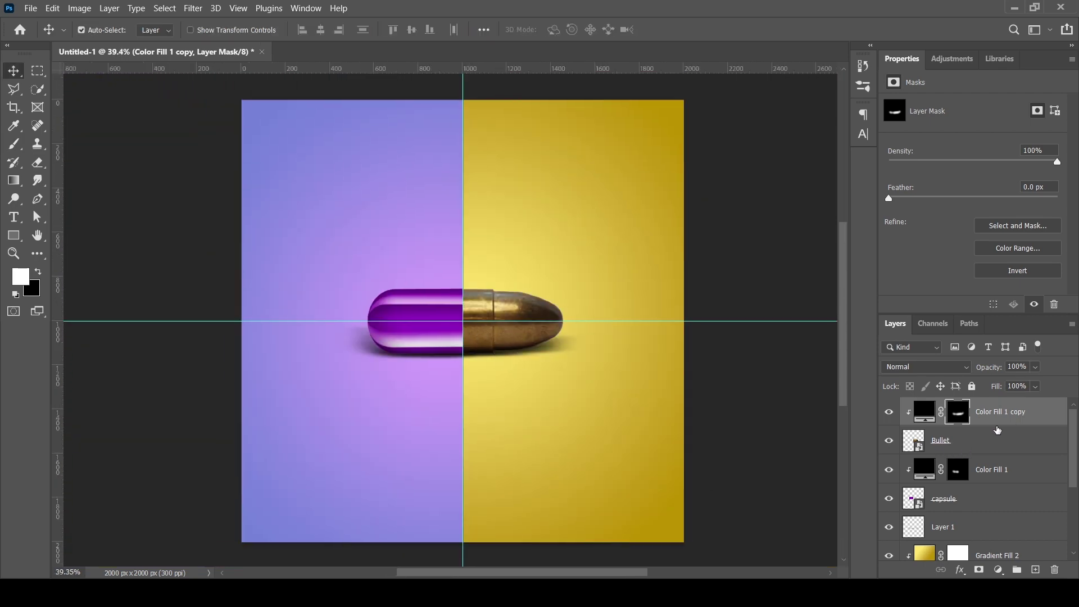
scroll(251, 253, "up", 4, "alt")
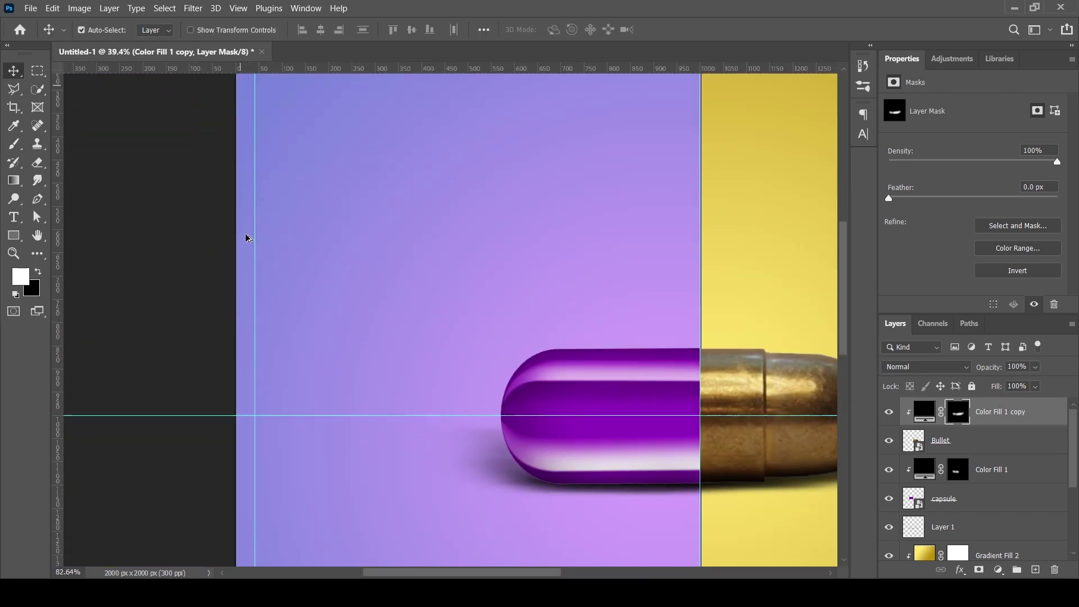
scroll(246, 236, "up", 4, "alt")
key("u")
left_click_drag(215, 236, 262, 275)
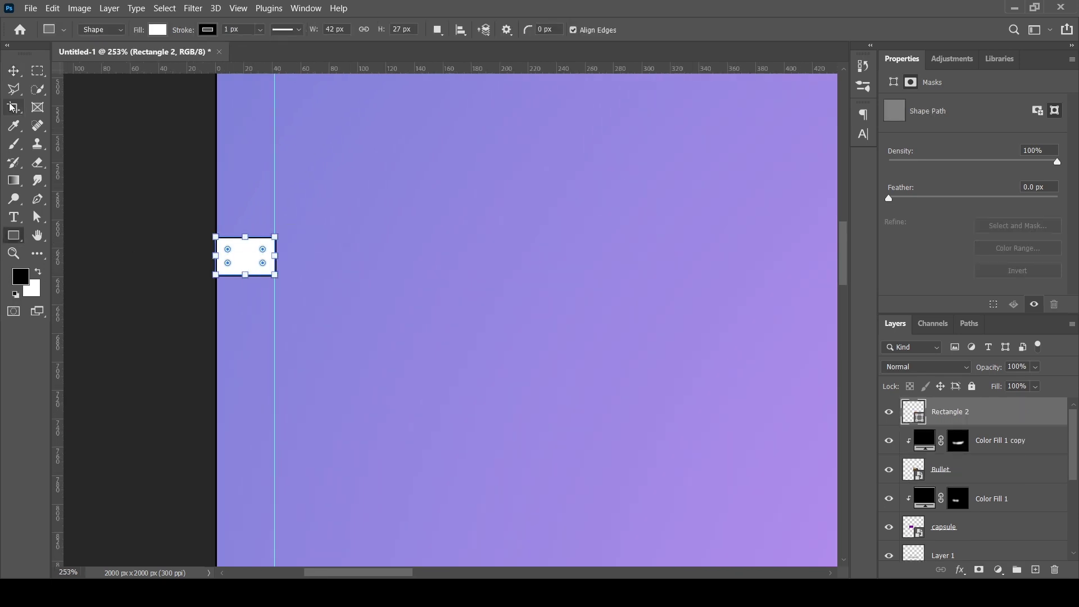
key("v")
- Duplicate the small white rectangle and place the copy at the right edge
scroll(255, 264, "down", 7, "alt")
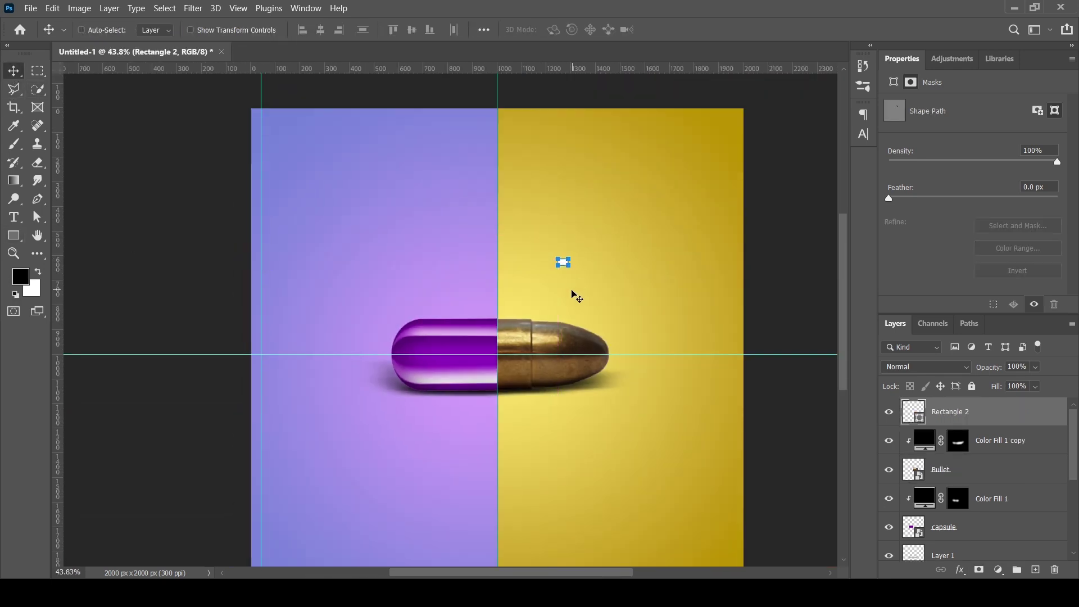
scroll(255, 267, "up", 4, "alt")
left_click_drag(269, 271, 467, 269)
scroll(275, 290, "down", 3, "alt")
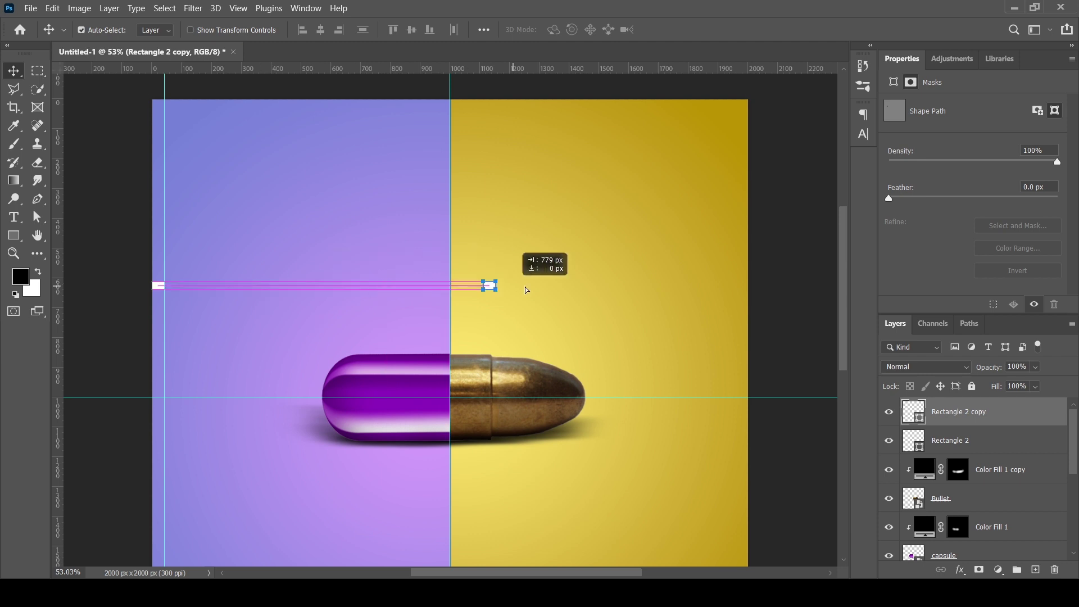
left_click_drag(711, 292, 745, 287)
scroll(731, 289, "up", 5, "alt")
- Add a vertical guide near the canvas's right edge
mouse_move(57, 348)
left_mouse_down()
mouse_move(660, 377)
mouse_move(663, 360)
left_mouse_up()
scroll(663, 346, "up", 2, "alt")
scroll(674, 340, "up", 2, "alt")
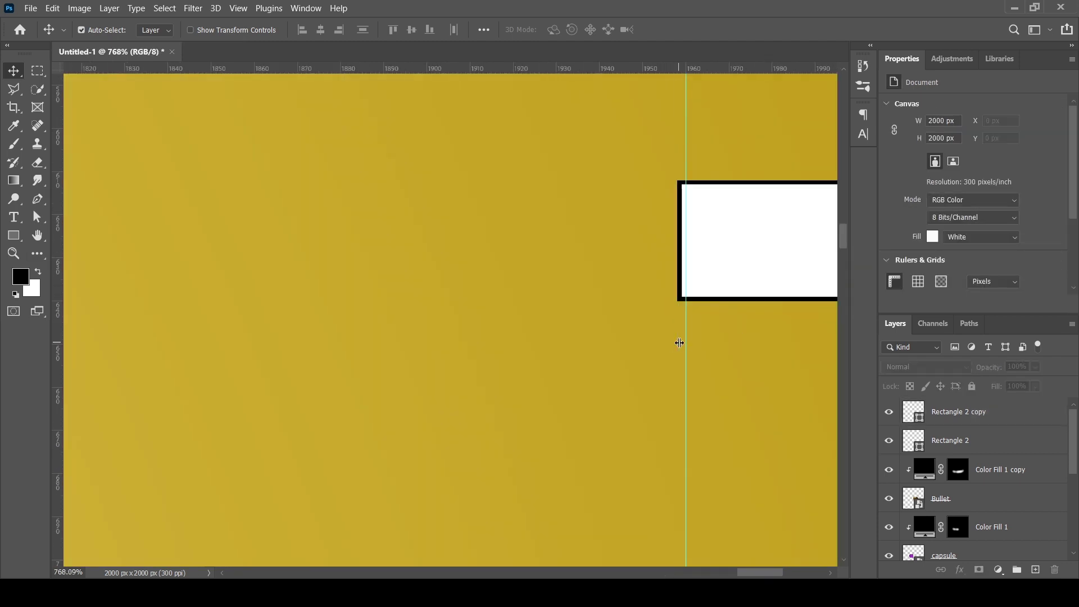
scroll(677, 339, "down", 8, "alt")
scroll(524, 271, "down", 1, "alt")
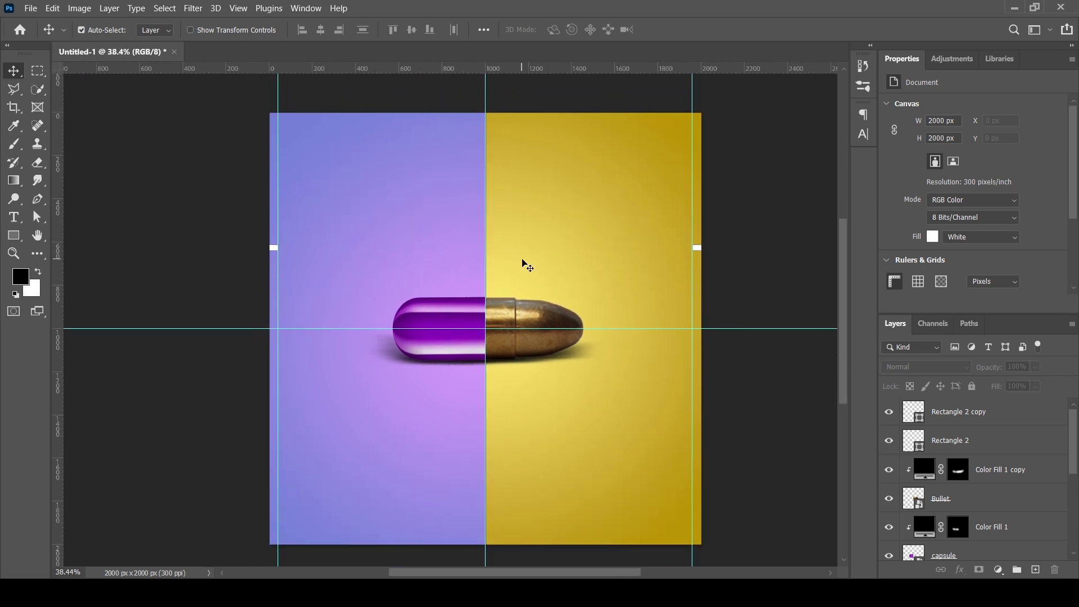
scroll(289, 256, "up", 4, "alt")
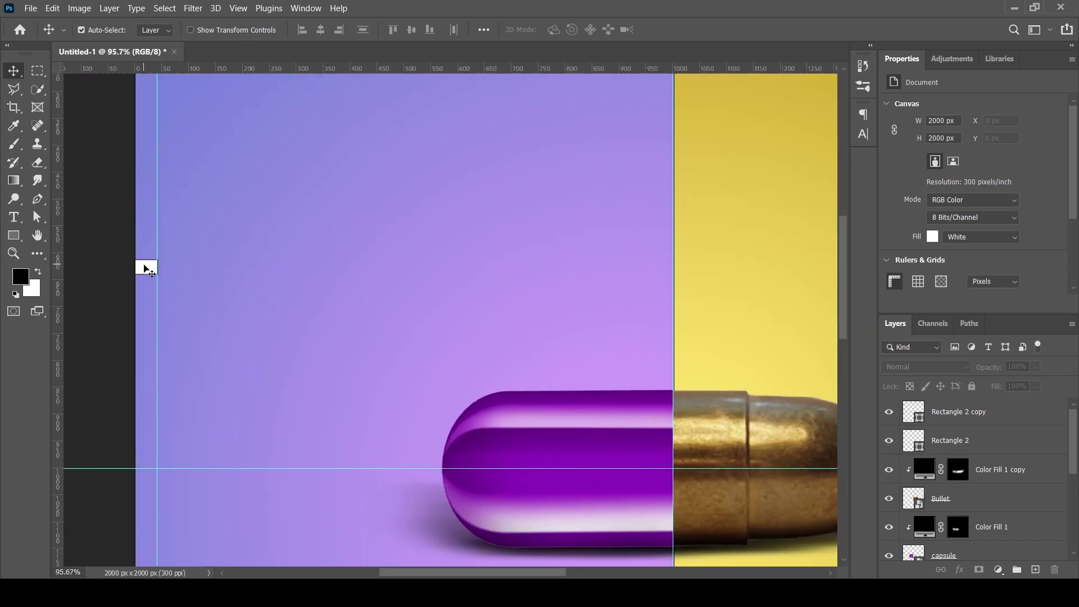
scroll(147, 268, "down", 3, "alt")
- Add vertical guides at about 900 px and 1000 px beside the purple/yellow split
left_click_drag(509, 262, 509, 261)
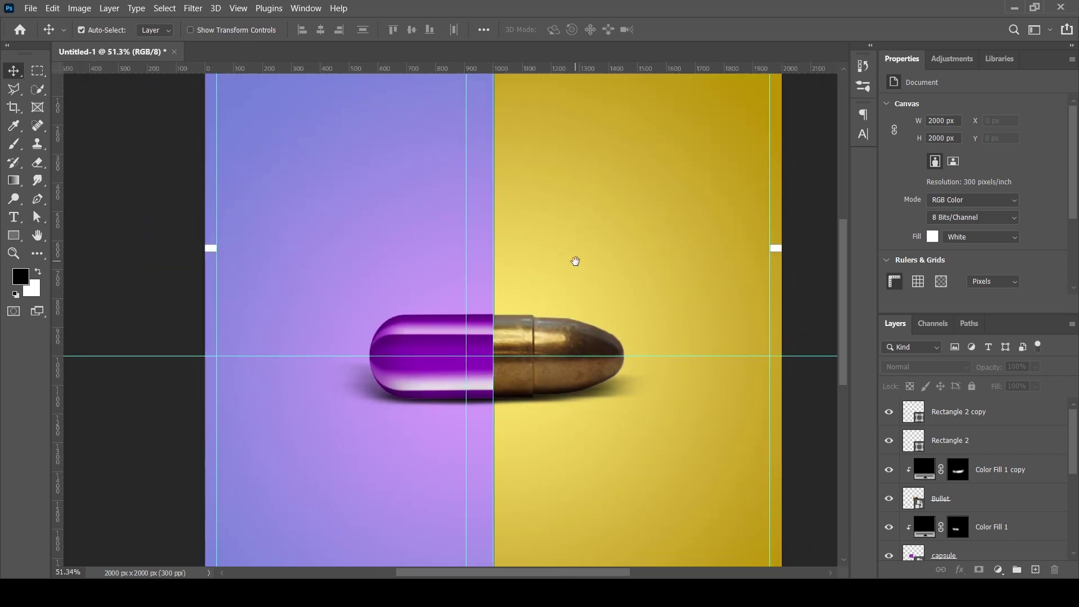
scroll(501, 241, "up", 3, "alt")
scroll(472, 291, "up", 4, "alt")
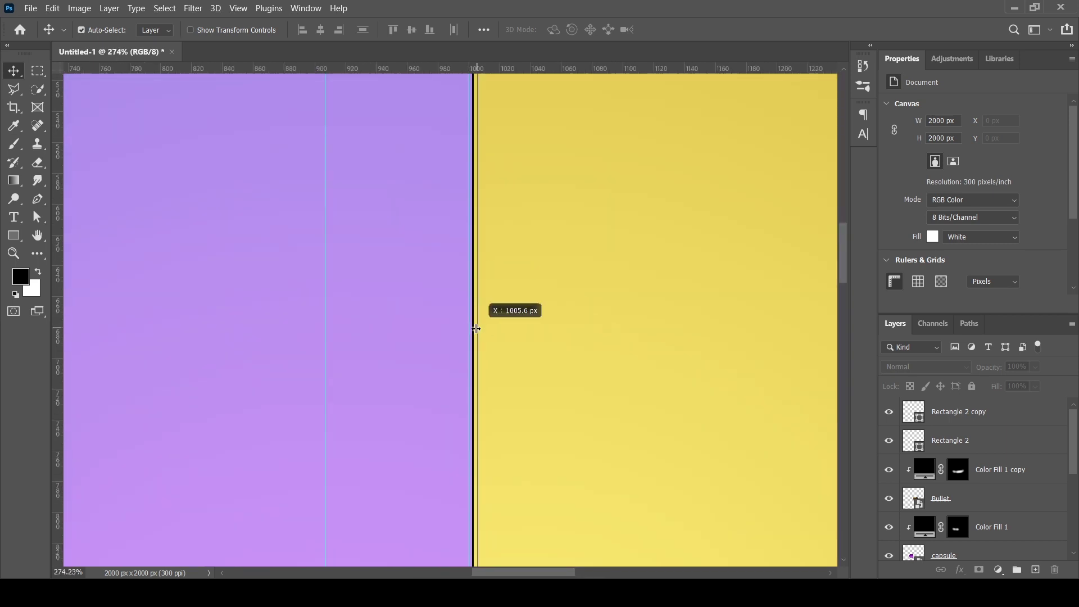
left_click_drag(476, 329, 476, 329)
scroll(487, 329, "down", 6, "alt")
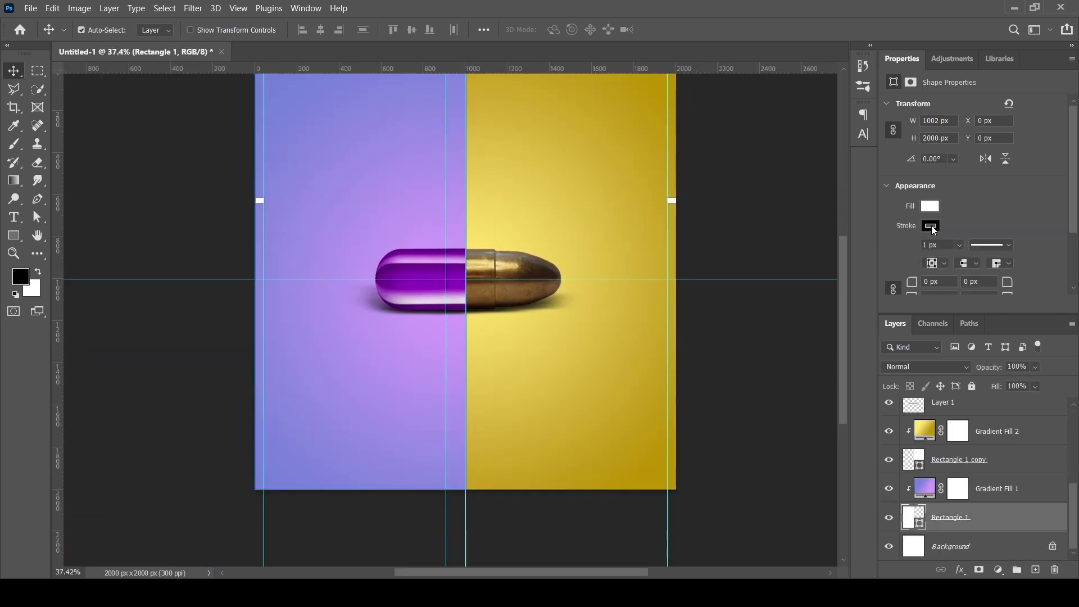
- Check the rectangle's stroke options and select the right-half rectangle layer
left_click(930, 225)
scroll(972, 477, "up", 1)
left_click(958, 488)
left_click(931, 225)
scroll(461, 208, "up", 5, "alt")
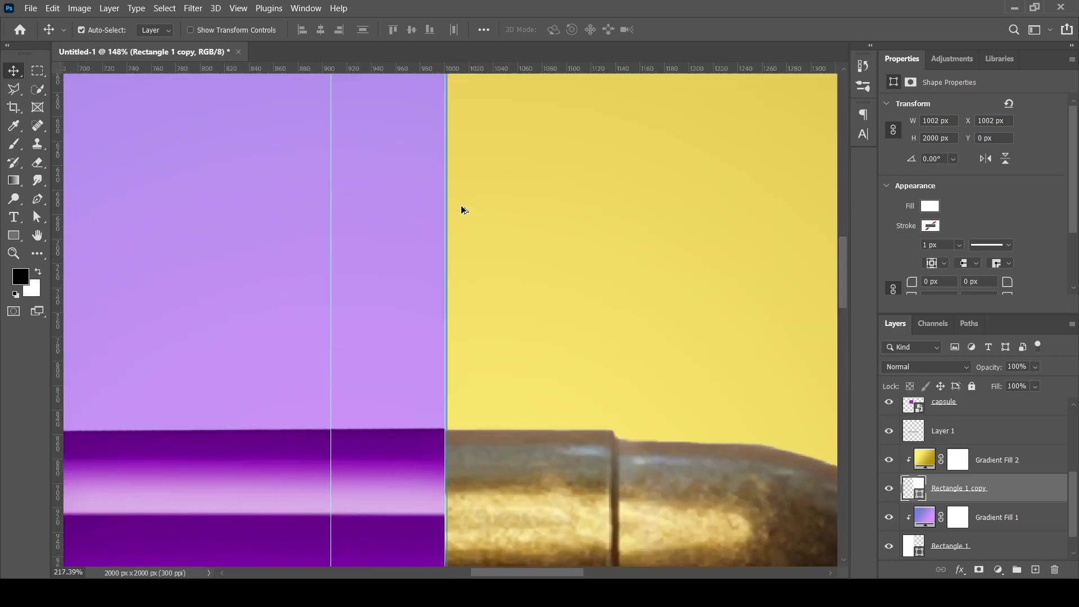
scroll(461, 210, "up", 5, "alt")
scroll(480, 254, "down", 10, "alt")
scroll(482, 286, "up", 3, "alt")
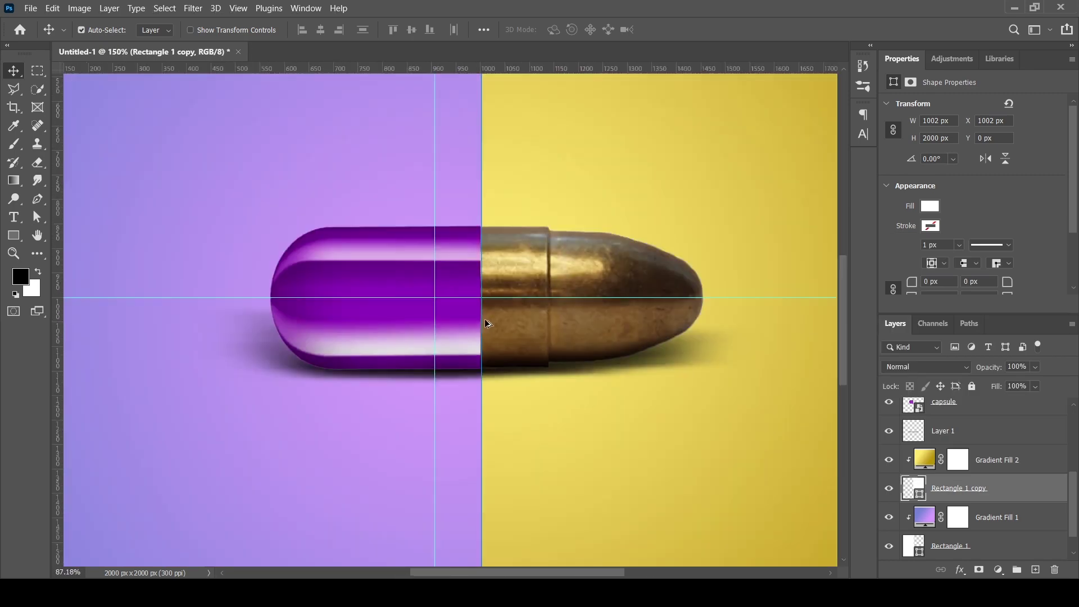
scroll(484, 319, "down", 4, "alt")
scroll(475, 253, "up", 3, "alt")
- Draw a small white bar left of the split, bring it to the top, and copy it rightward
left_click(13, 235)
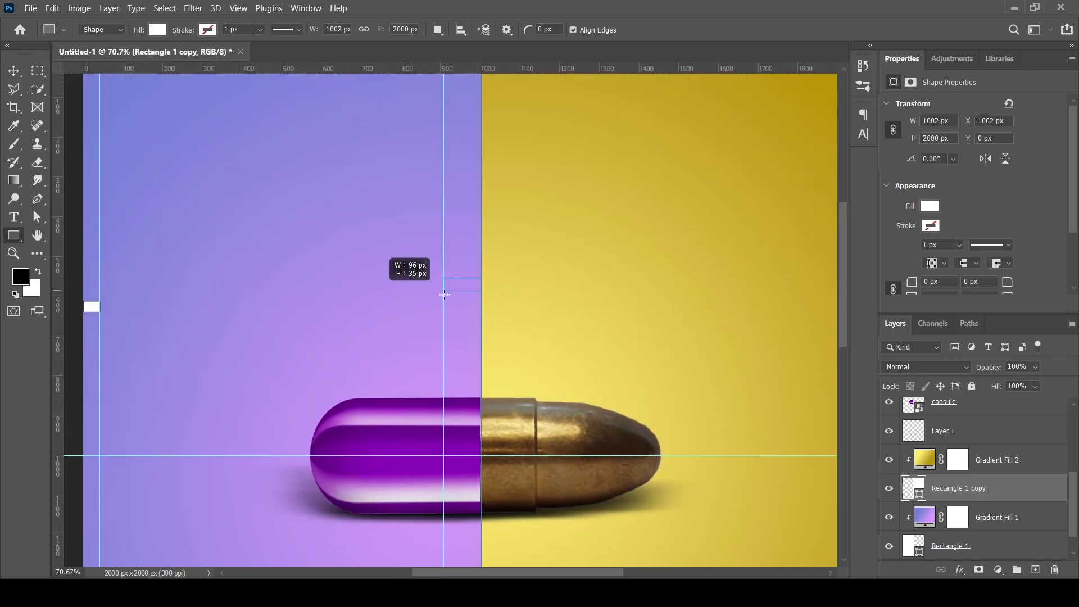
left_click_drag(444, 294, 444, 293)
scroll(451, 284, "up", 3, "alt")
key("v")
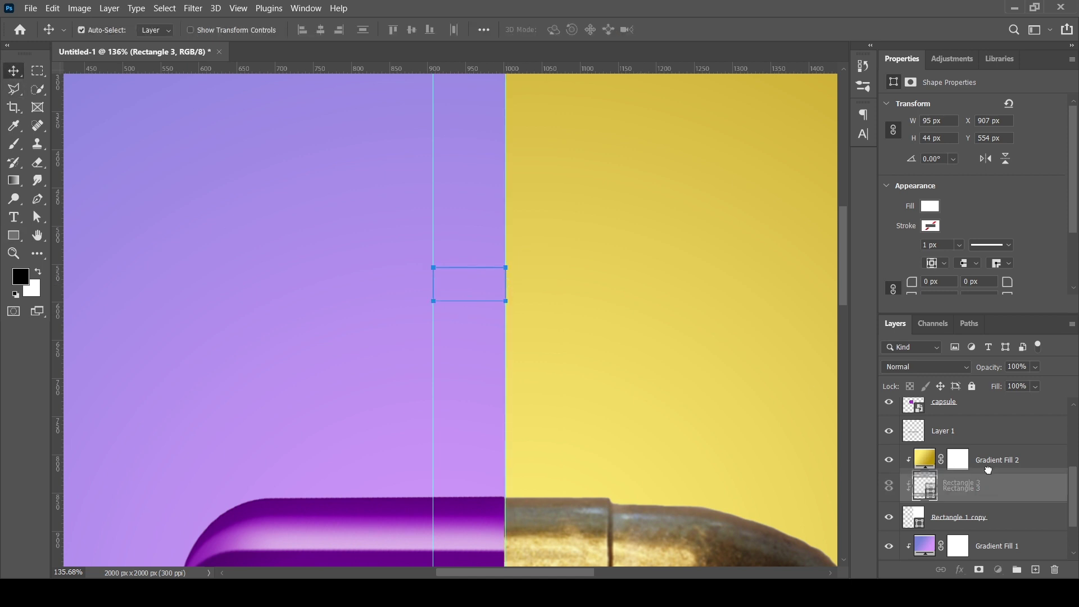
left_click_drag(955, 488, 977, 402)
scroll(414, 294, "right", 2)
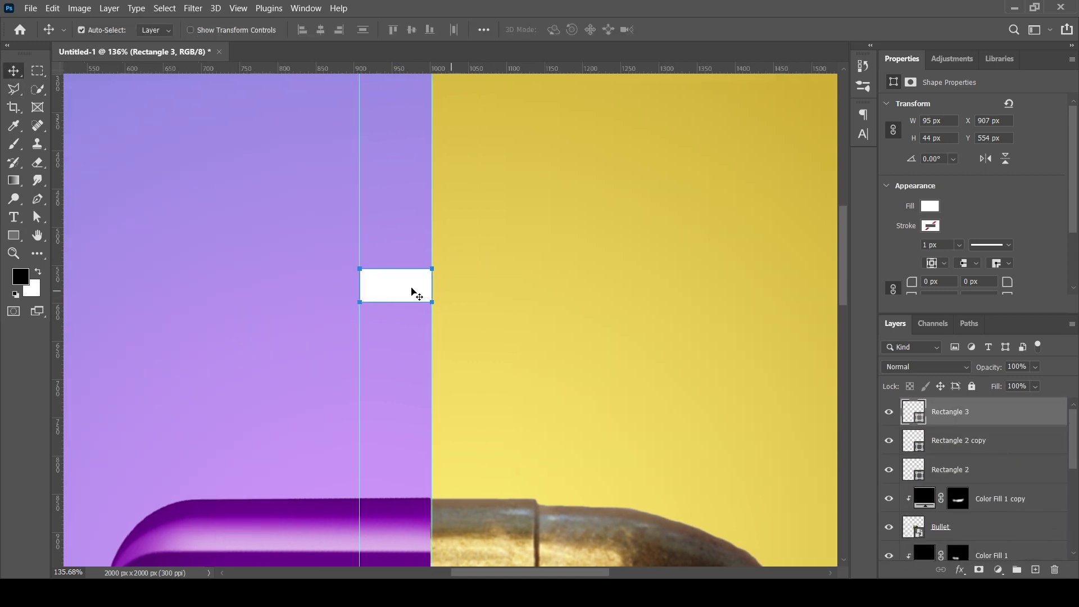
left_click_drag(414, 294, 484, 293)
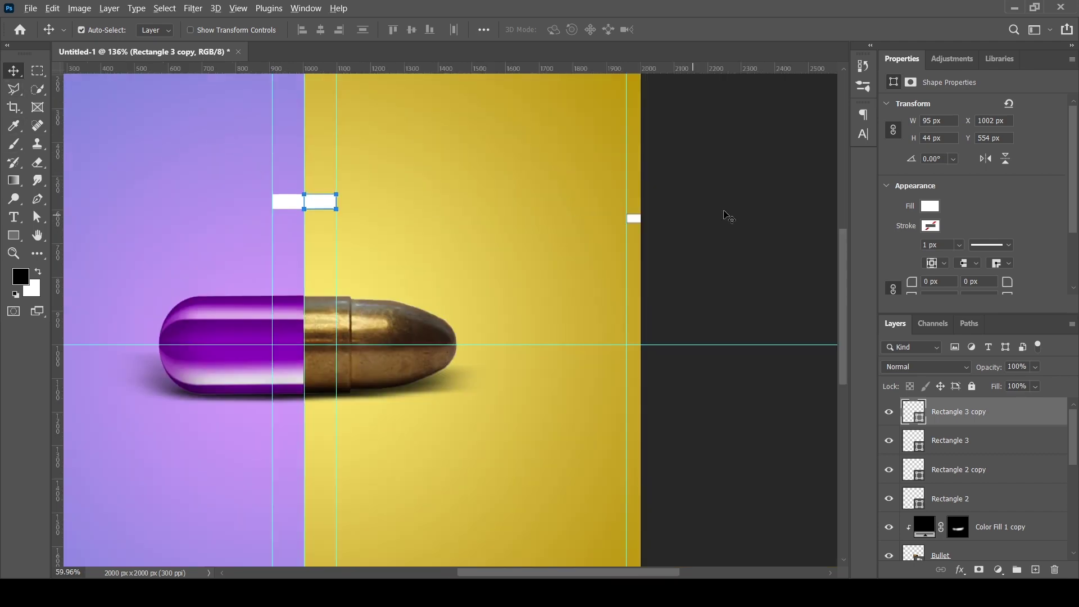
scroll(522, 234, "down", 5)
- Copy the first caption line from the Notepad notes
key("alt+Tab")
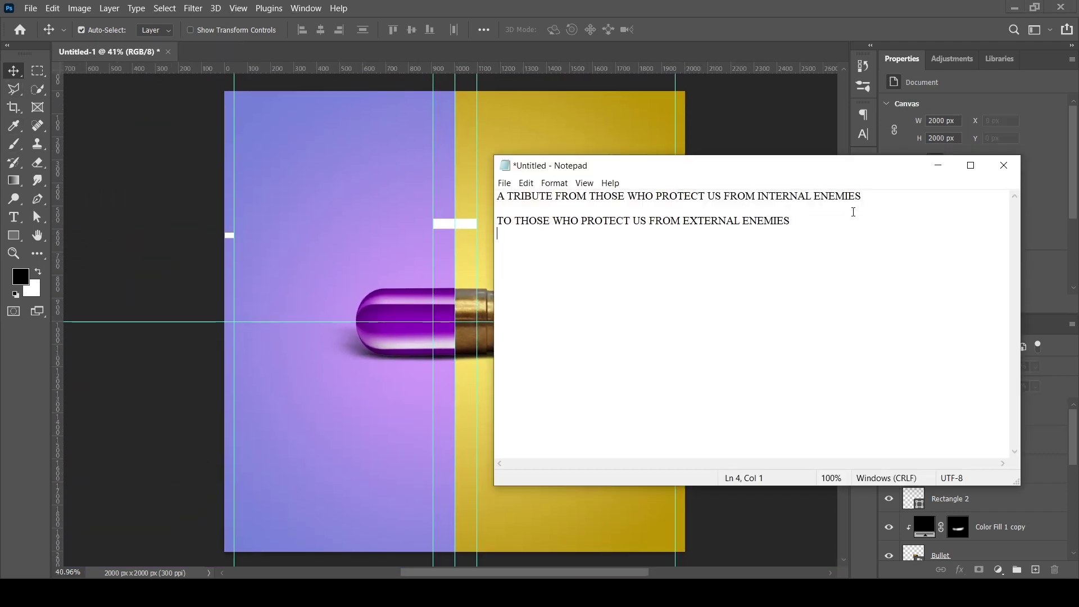
left_click_drag(857, 194, 488, 194)
key("alt+Tab")
- Paste the first caption into a new text box in the upper purple area
key("t")
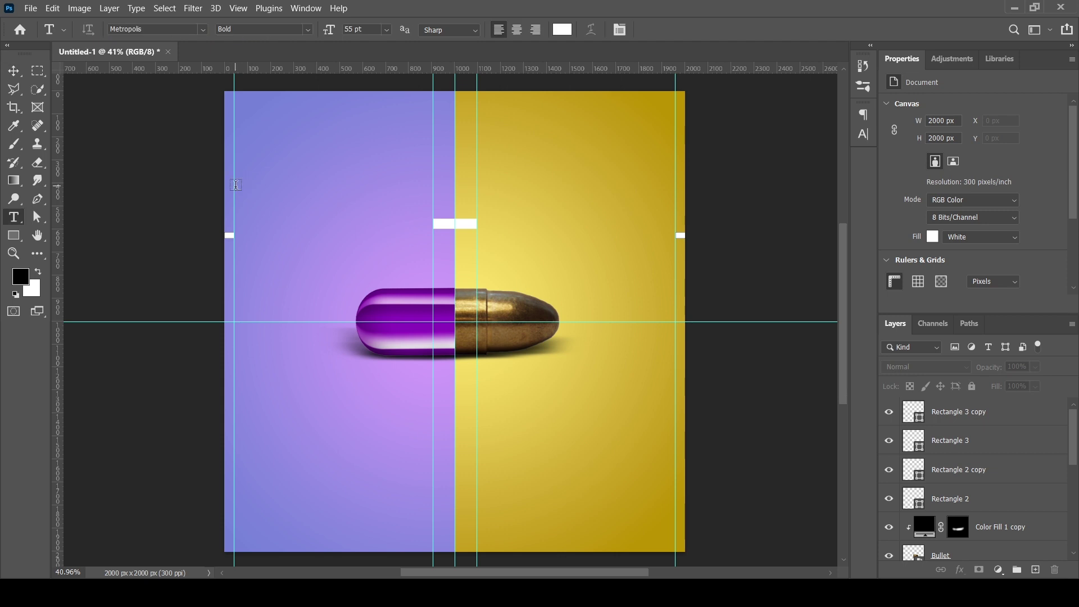
left_click_drag(436, 253, 436, 253)
key("ctrl+v")
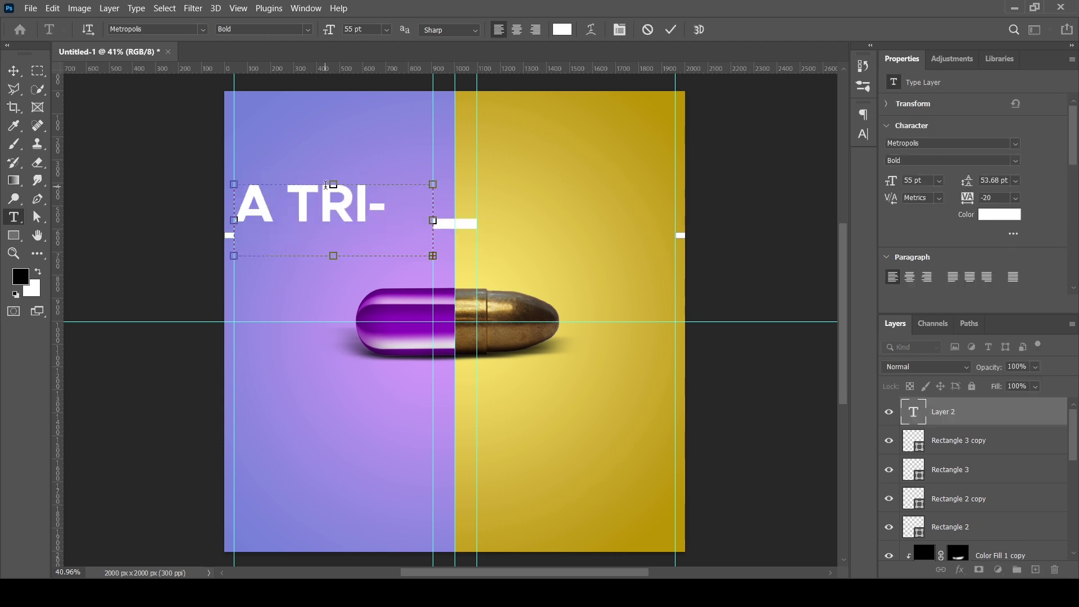
left_click_drag(334, 184, 333, 165)
- Set the caption to Metropolis Regular with automatic line spacing
key("ctrl+a")
left_click(862, 136)
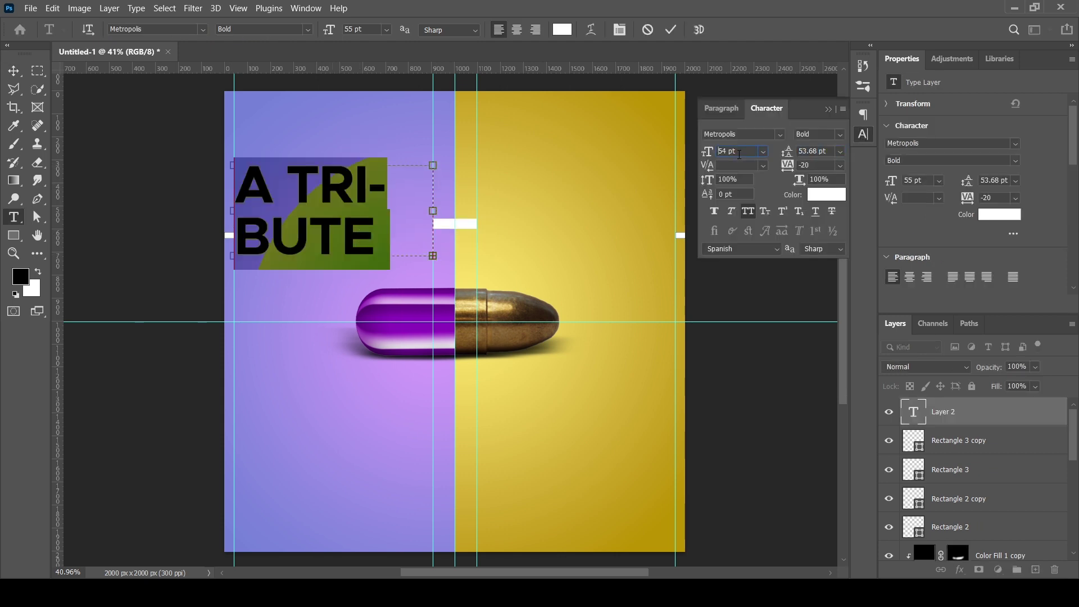
left_click(736, 151)
scroll(736, 151, "down", 20)
scroll(739, 154, "down", 1)
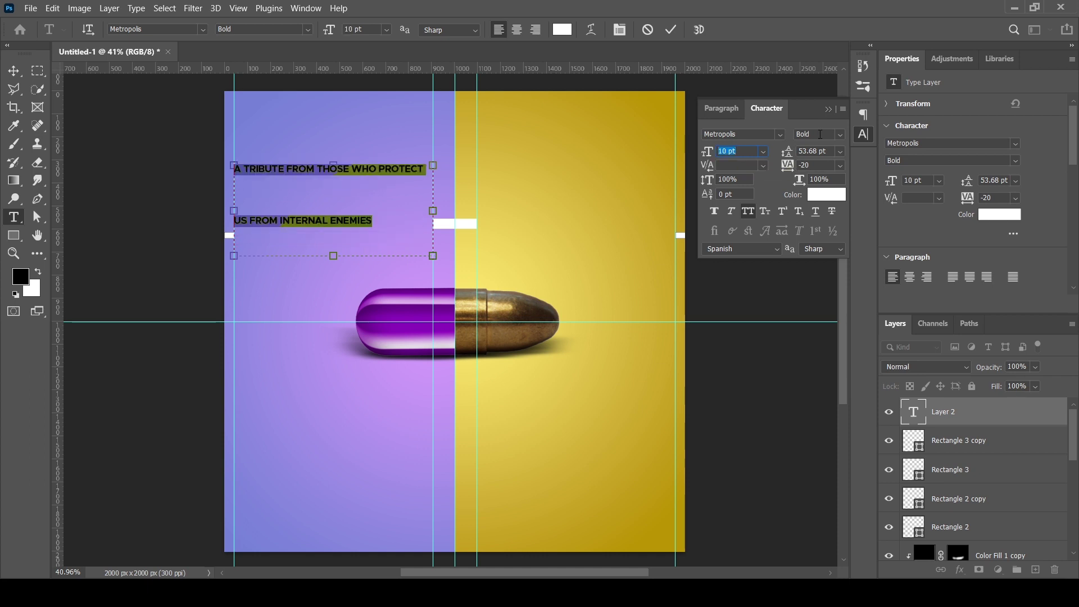
left_click(819, 134)
left_click(815, 169)
left_click(841, 151)
left_click(812, 152)
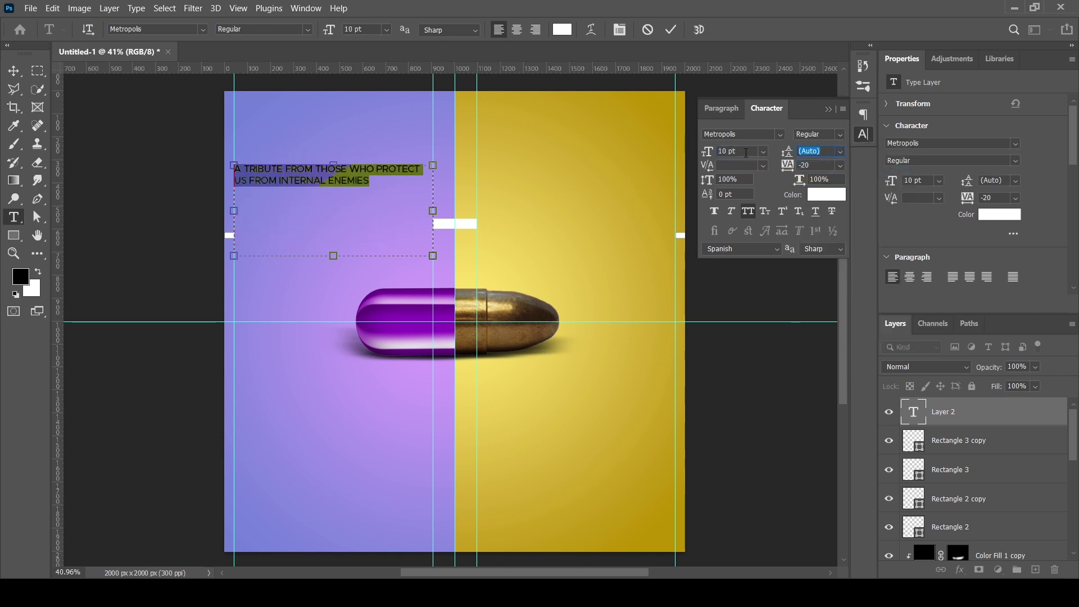
- Set the caption size to 20 pt and right-align it
left_click(736, 152)
type("20")
key("Return")
left_click(531, 33)
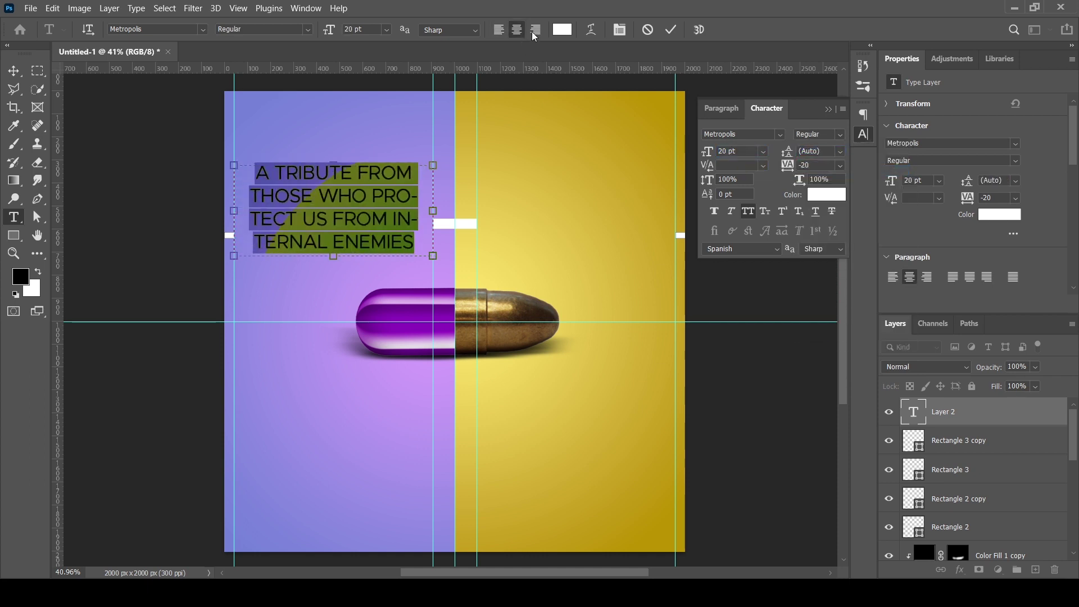
scroll(751, 150, "down", 1)
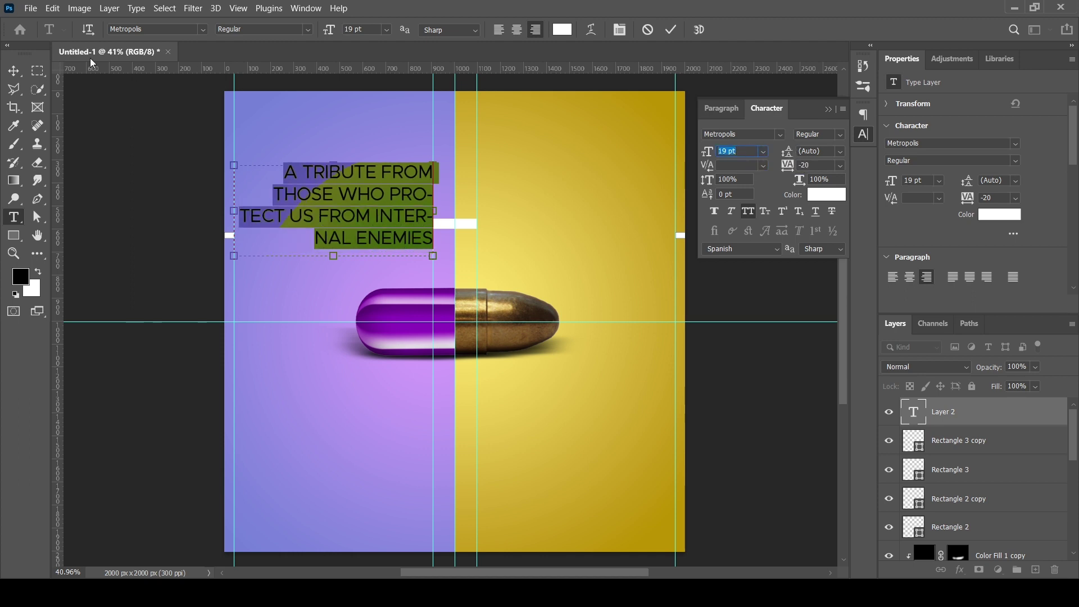
left_click(13, 71)
- Make the word THOSE bold and black in the caption
double_click(403, 201)
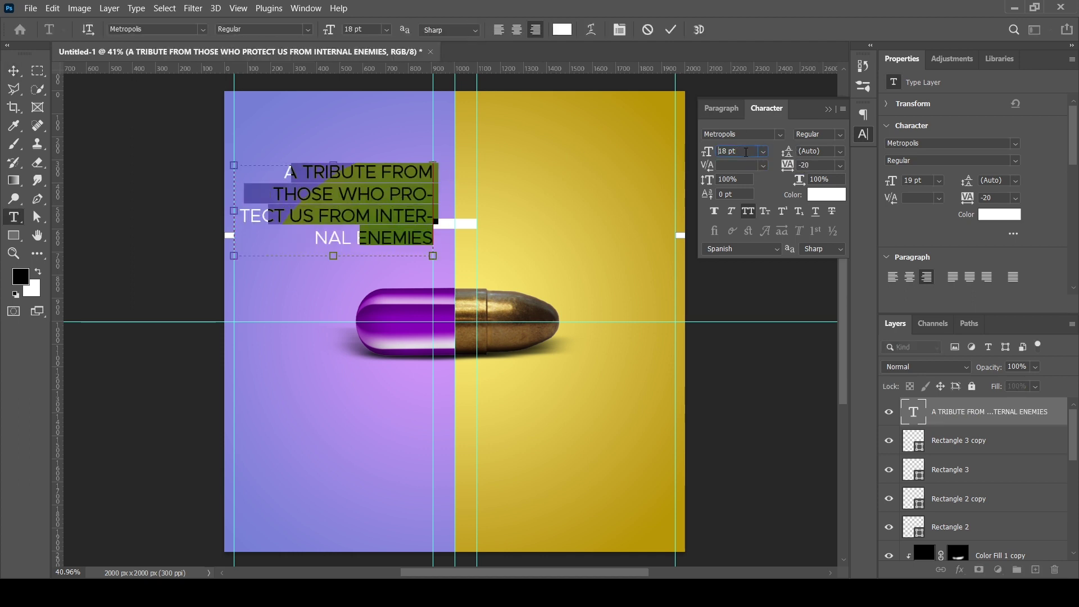
scroll(746, 152, "down", 1)
double_click(274, 193)
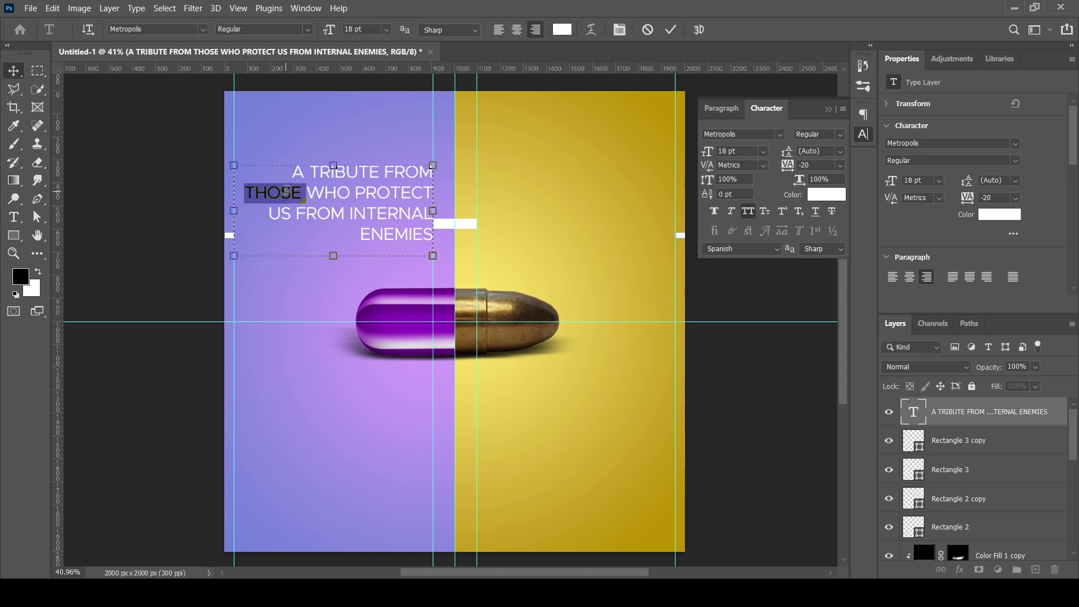
left_click(840, 135)
left_click(826, 260)
key("ctrl+Return")
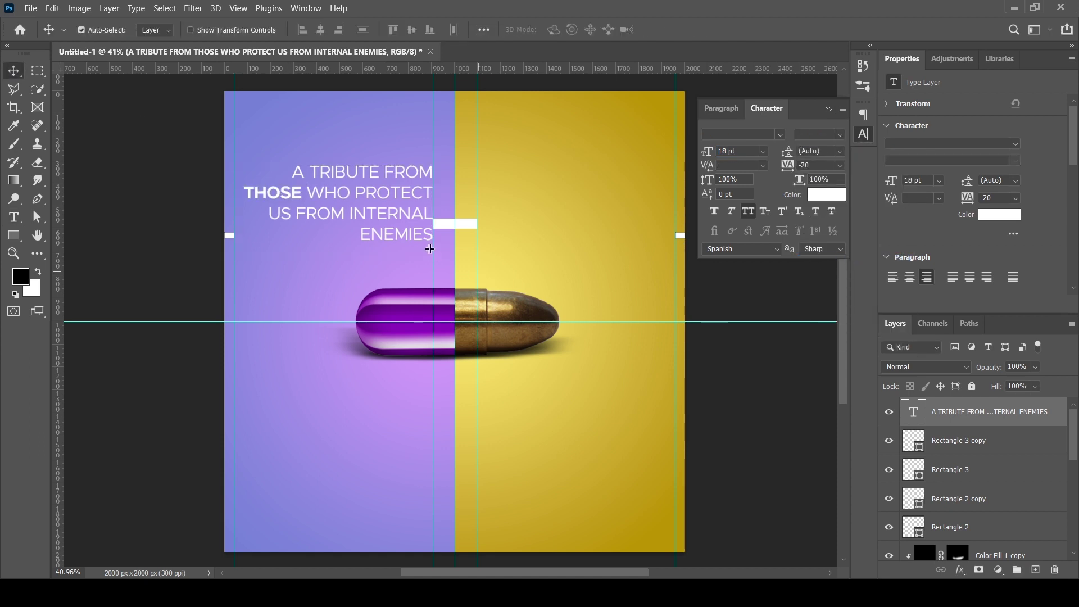
double_click(285, 191)
left_click(826, 194)
left_click(764, 400)
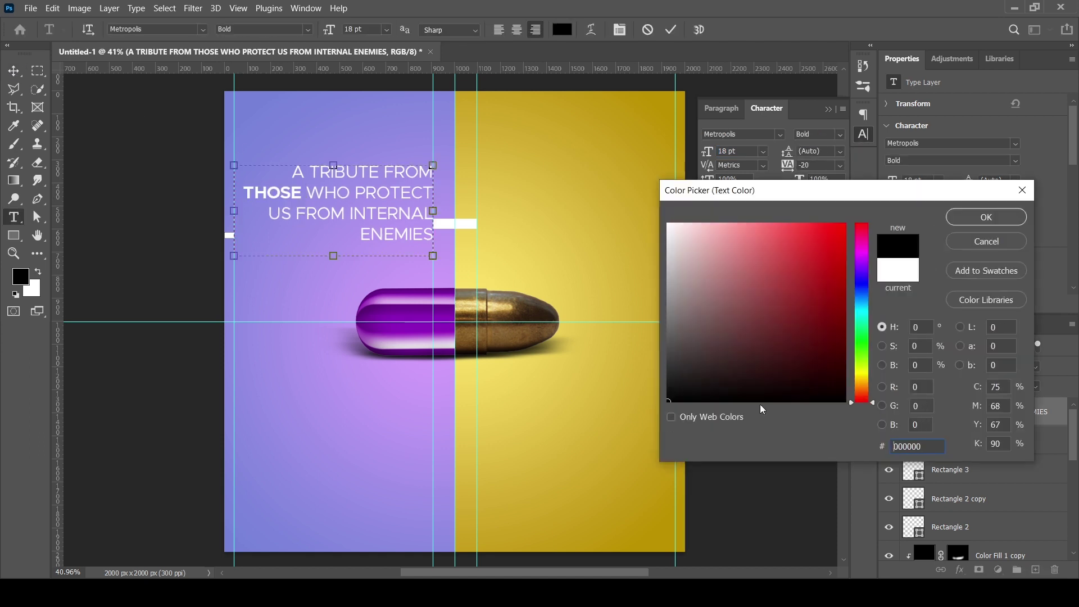
key("Return")
key("ctrl+Return")
- Draw a tall white bar left of the capsule and duplicate it beside the bullet tip
scroll(526, 236, "up", 3)
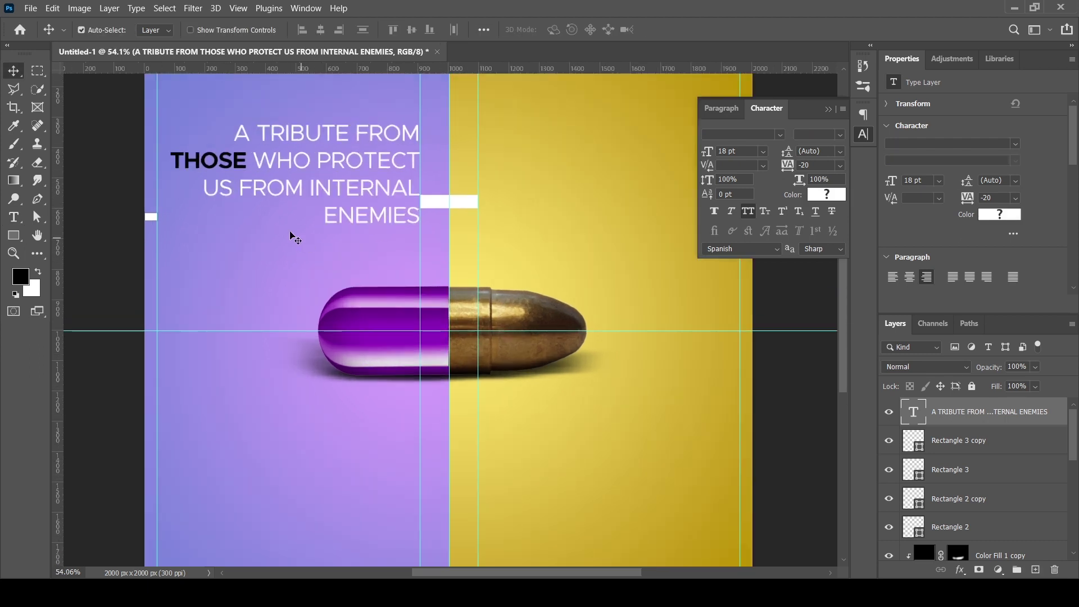
left_click(14, 235)
left_click(79, 234)
left_click_drag(213, 247, 259, 330)
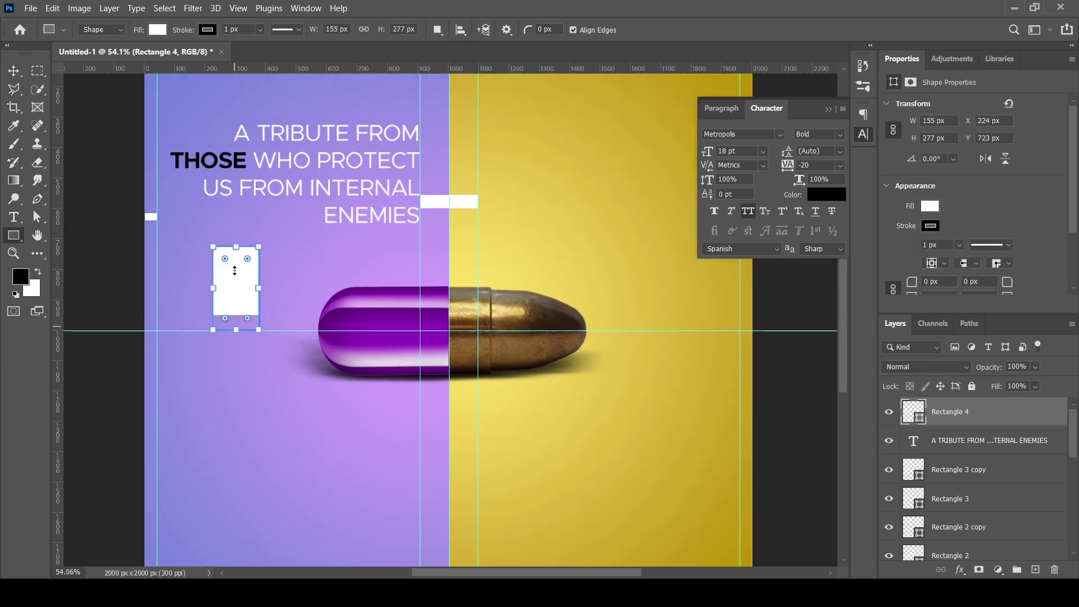
scroll(237, 243, "down", 6)
left_click_drag(236, 238, 404, 317)
key("v")
- Alt-drag a copy of the first caption to the lower-right yellow area
scroll(427, 292, "up", 5)
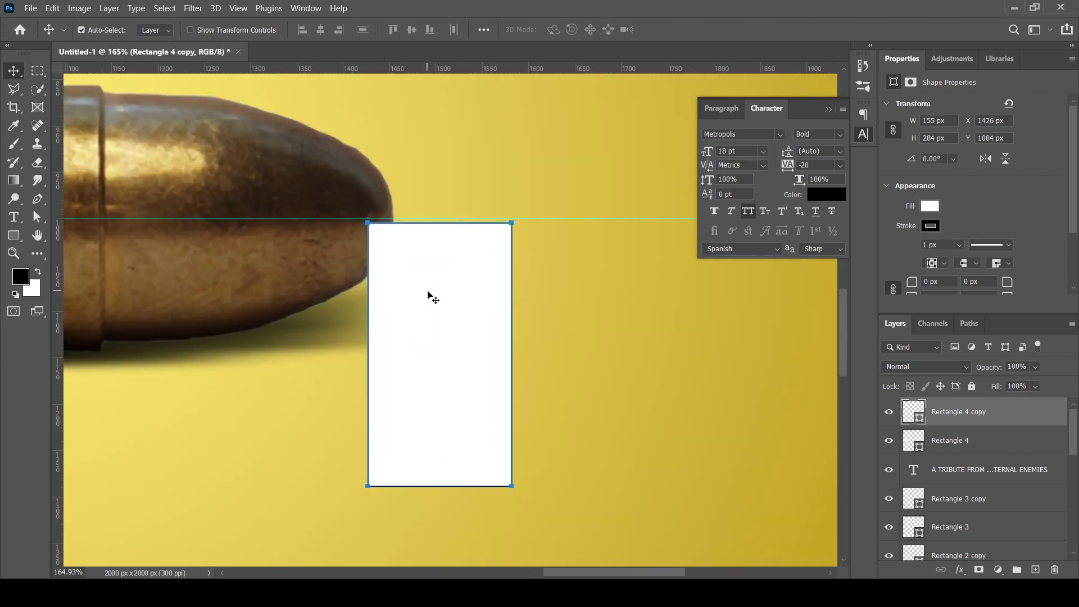
scroll(427, 292, "down", 3)
scroll(427, 292, "down", 2)
left_click(308, 205)
left_click_drag(308, 205, 503, 383)
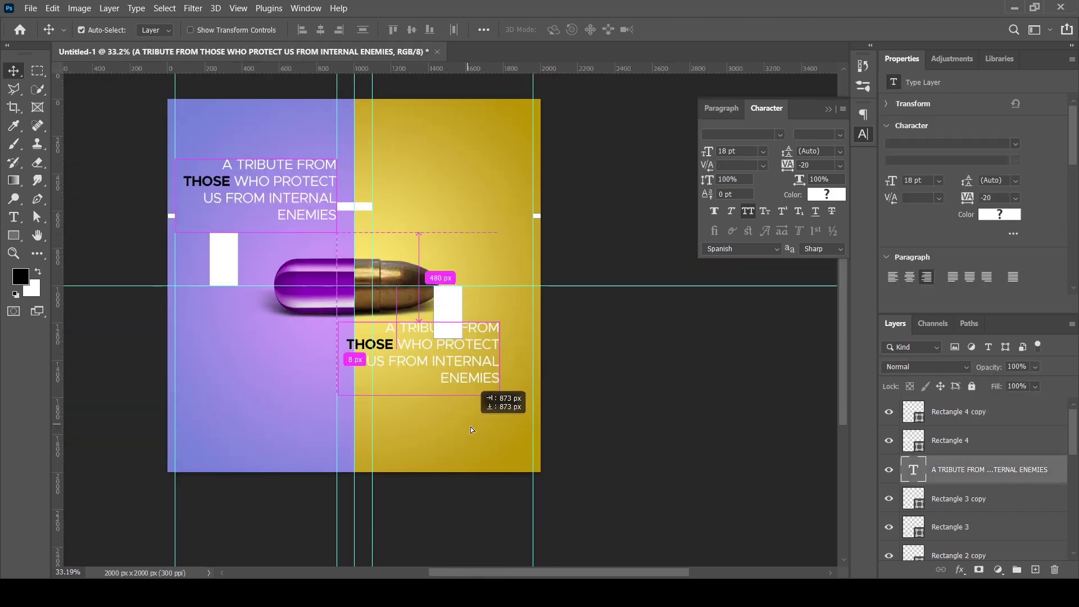
left_click(607, 383)
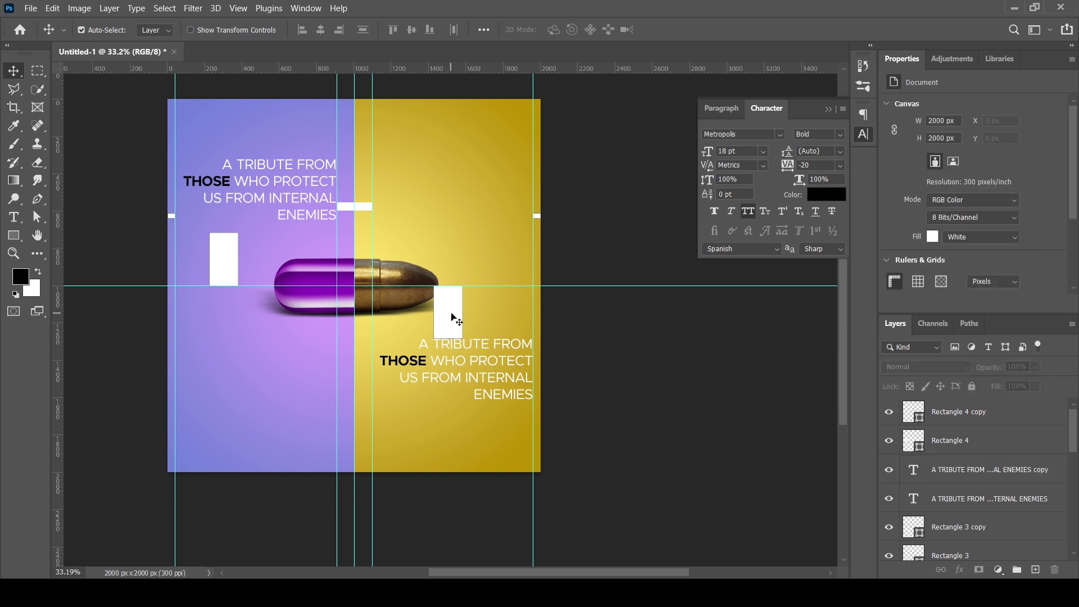
- Replace the copied caption's text with the external enemies line from the notes
key("alt+Tab")
key("alt+Tab")
double_click(450, 361)
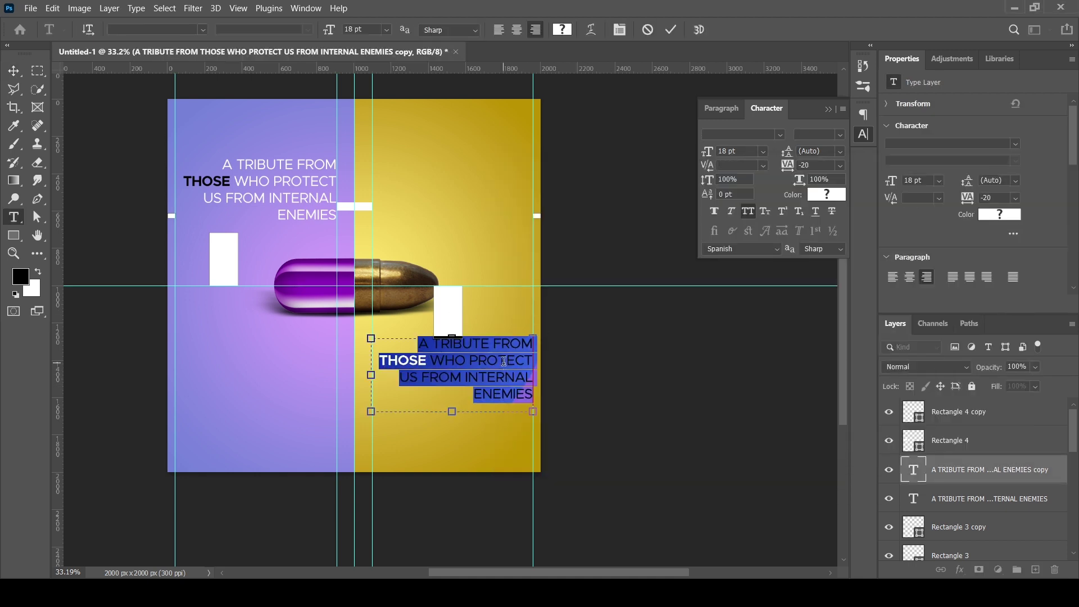
key("ctrl+a")
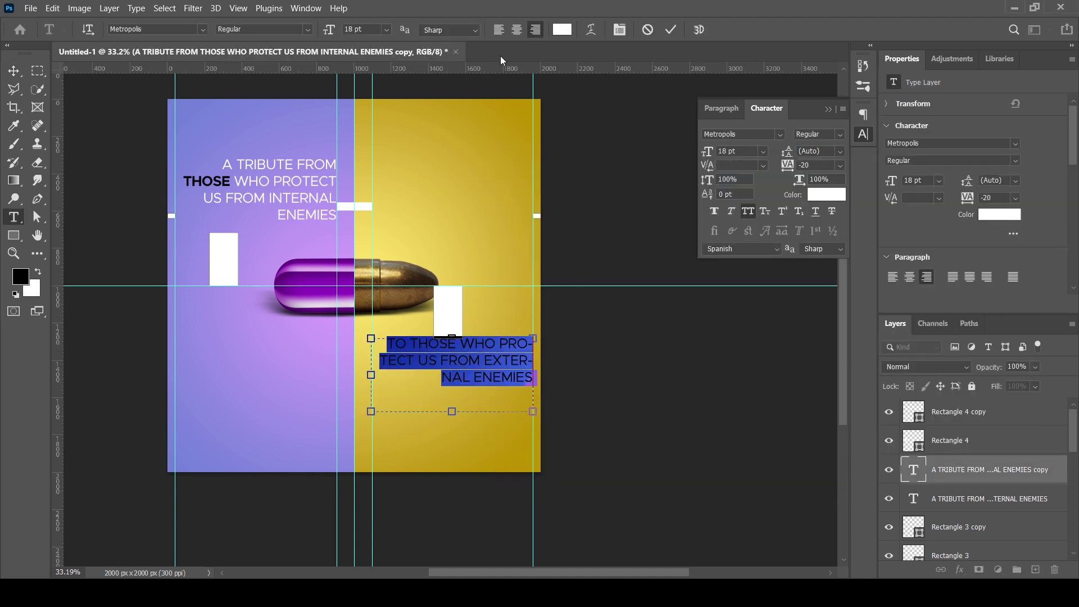
key("ctrl+Return")
- Make THOSE bold and black in the second caption
double_click(417, 343)
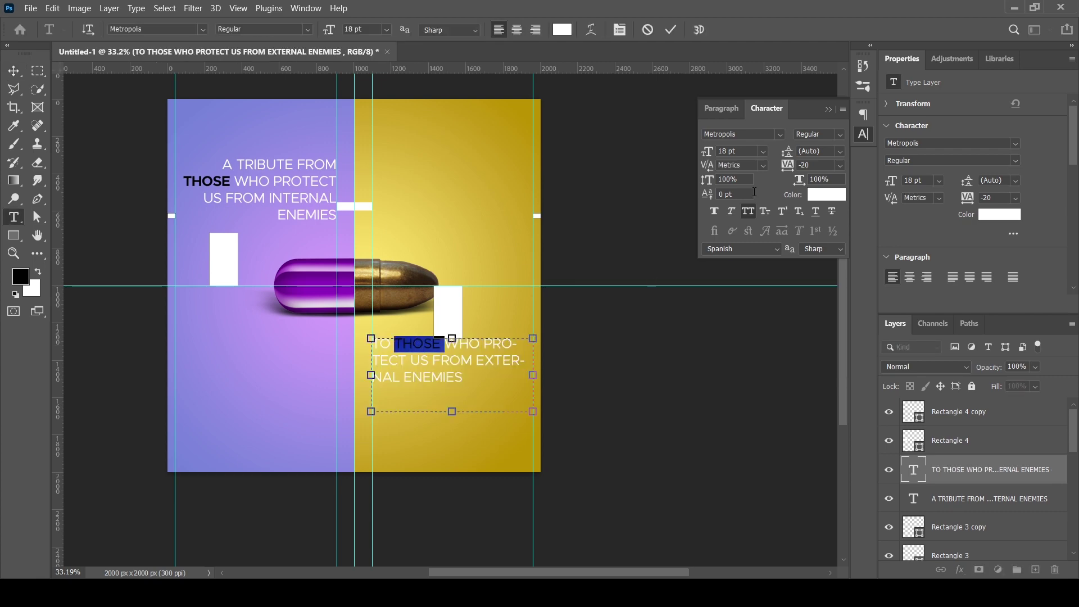
left_click(840, 134)
left_click(815, 260)
left_click(827, 195)
left_click(702, 393)
left_click(1000, 214)
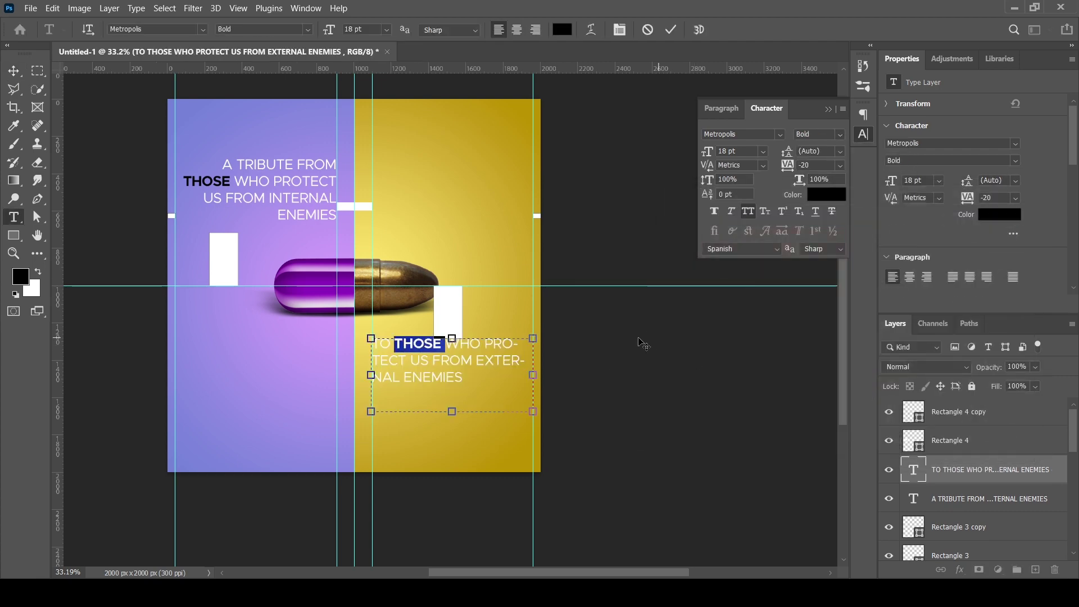
key("ctrl+Return")
key("v")
scroll(410, 228, "up", 5)
left_click(409, 229)
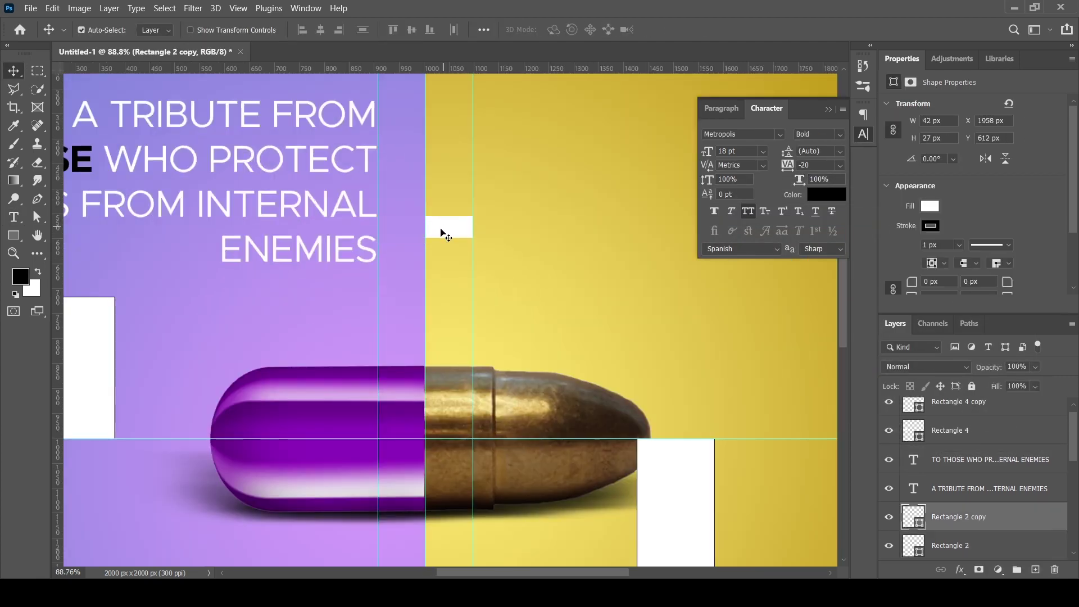
- Delete the white marker bars and the leftover Rectangle 2 copy layer
scroll(413, 284, "down", 3)
left_click(309, 306)
key("Delete")
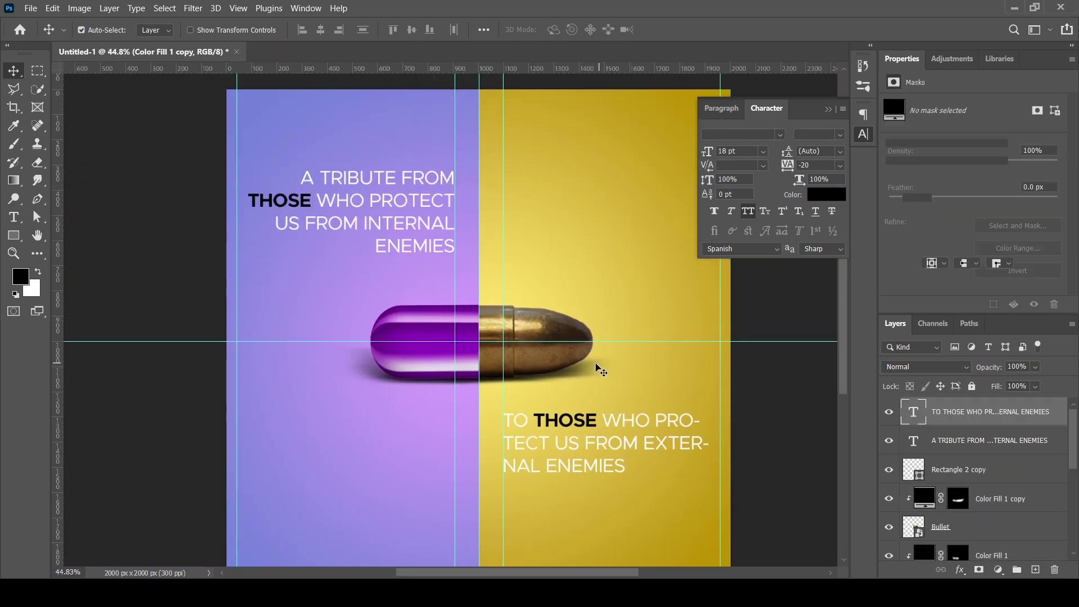
scroll(553, 281, "right", 5)
left_click(553, 277)
key("Delete")
- Fit the whole poster in view and clear all guides with View > Clear Guides
key("ctrl+0")
left_click(238, 7)
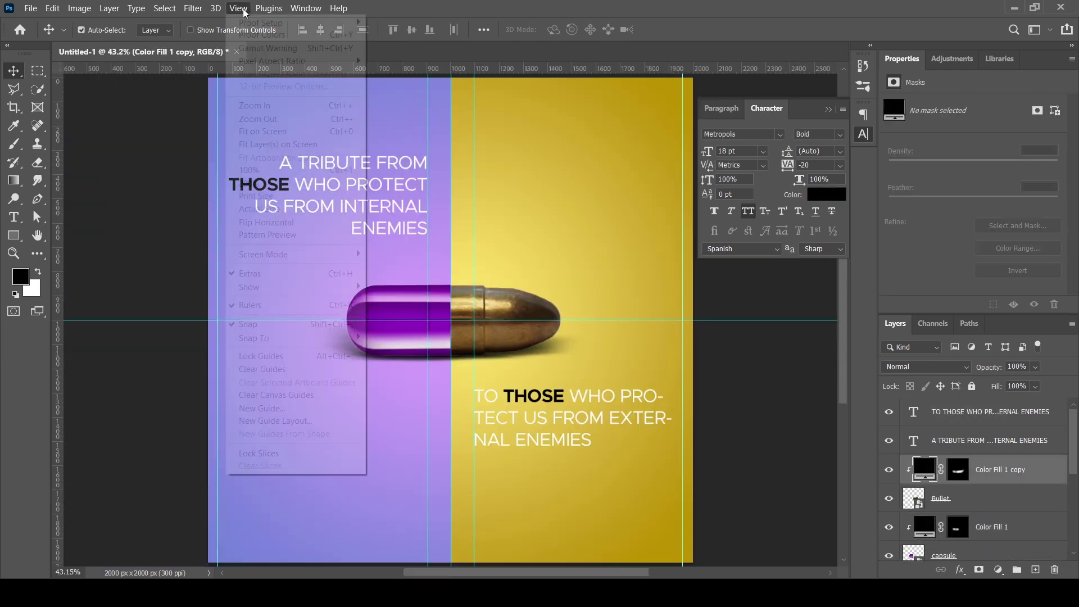
left_click(264, 371)
left_click(828, 109)
scroll(561, 308, "down", 1)
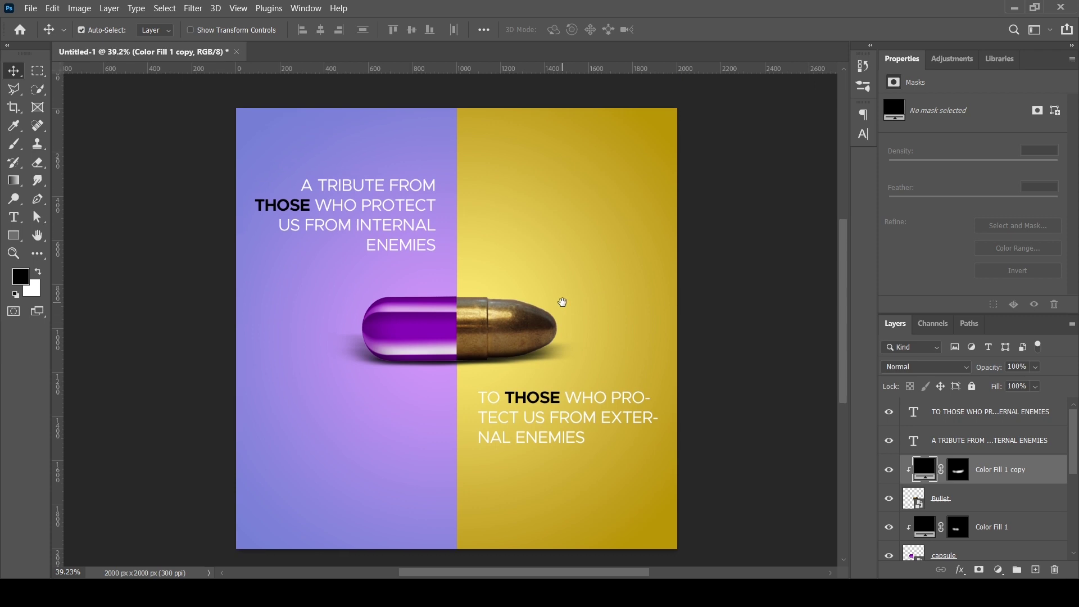
scroll(521, 319, "up", 3)
- Add the SHERAZ ALI PRODUCTIONS credit line near the poster bottom in Bebas Neue
key("t")
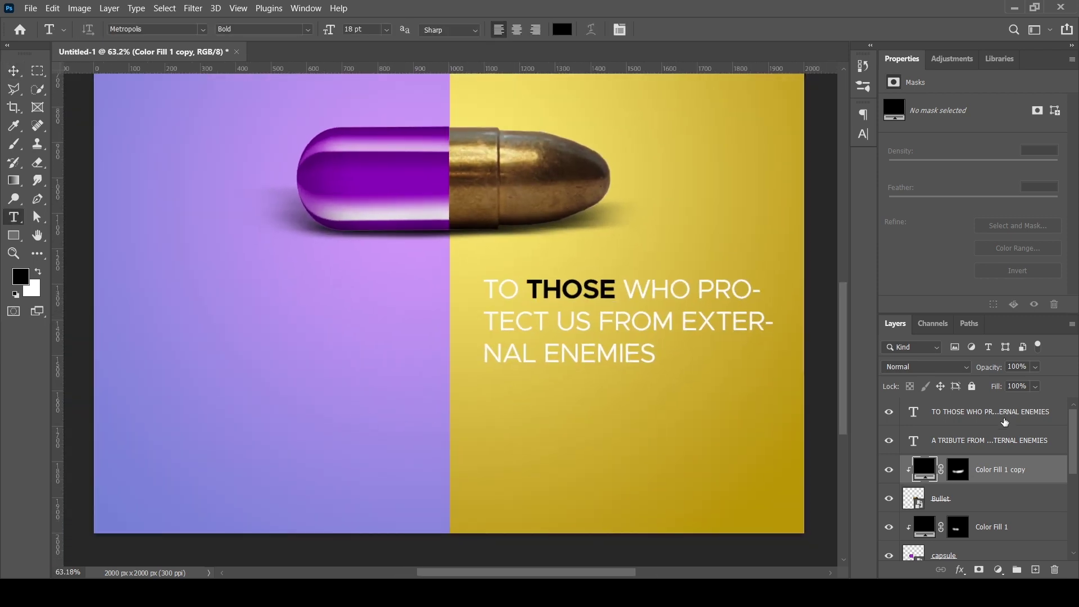
left_click(383, 444)
type("SHERAZ ALI PRODUCTIONS")
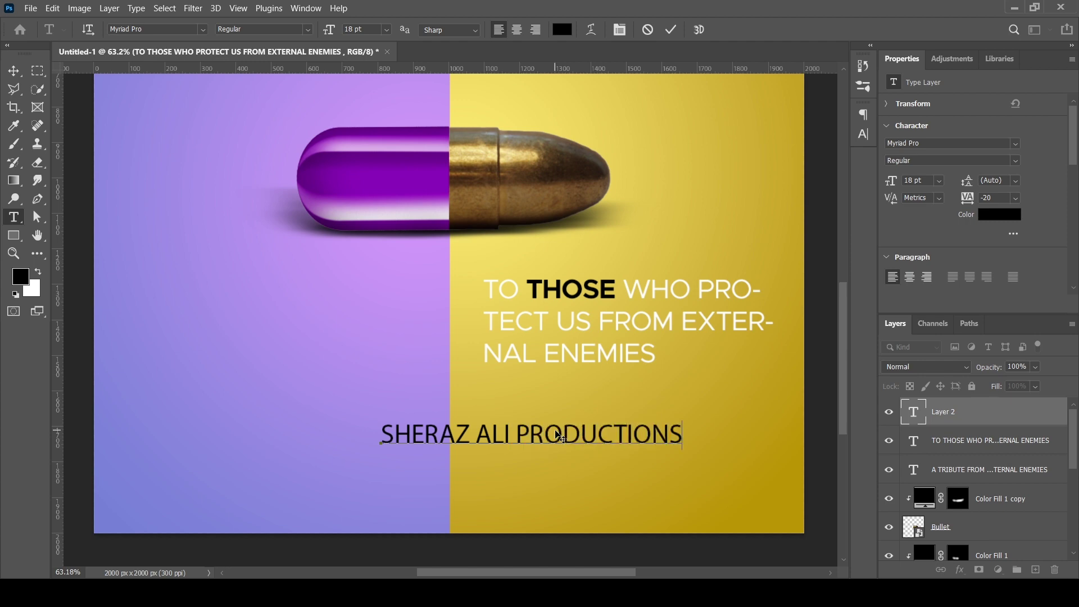
left_click(10, 73)
left_click(864, 134)
left_click(780, 133)
type("be")
scroll(815, 338, "down", 5)
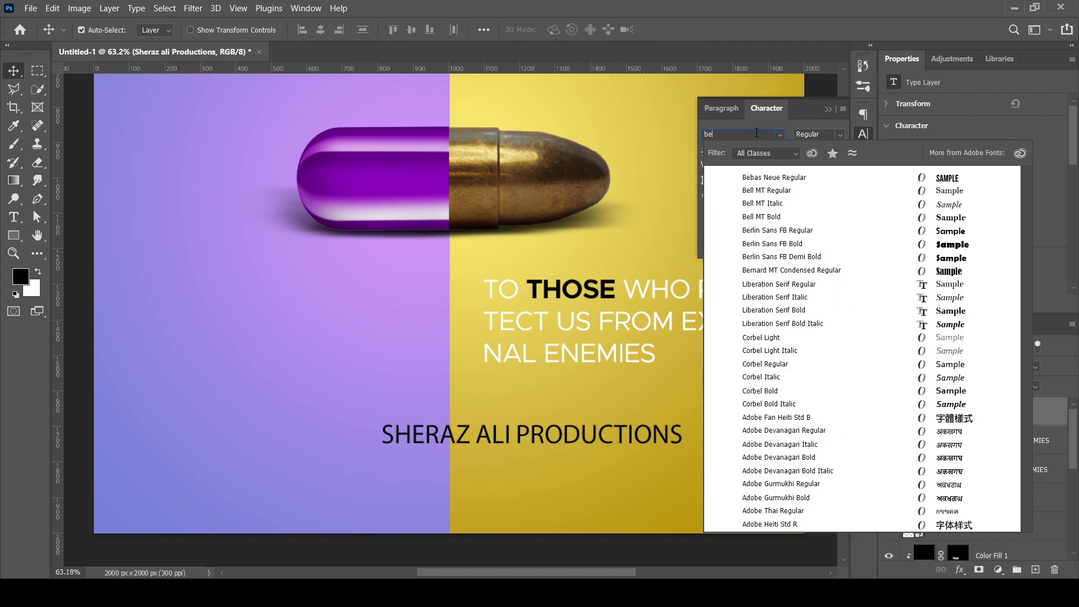
left_click(748, 183)
- Shrink the credit, widen its letter spacing and centre it horizontally low on the poster
key("ctrl+t")
mouse_move(575, 453)
left_mouse_down()
mouse_move(531, 444)
mouse_move(508, 458)
mouse_move(512, 483)
left_mouse_up()
key("Return")
type("20")
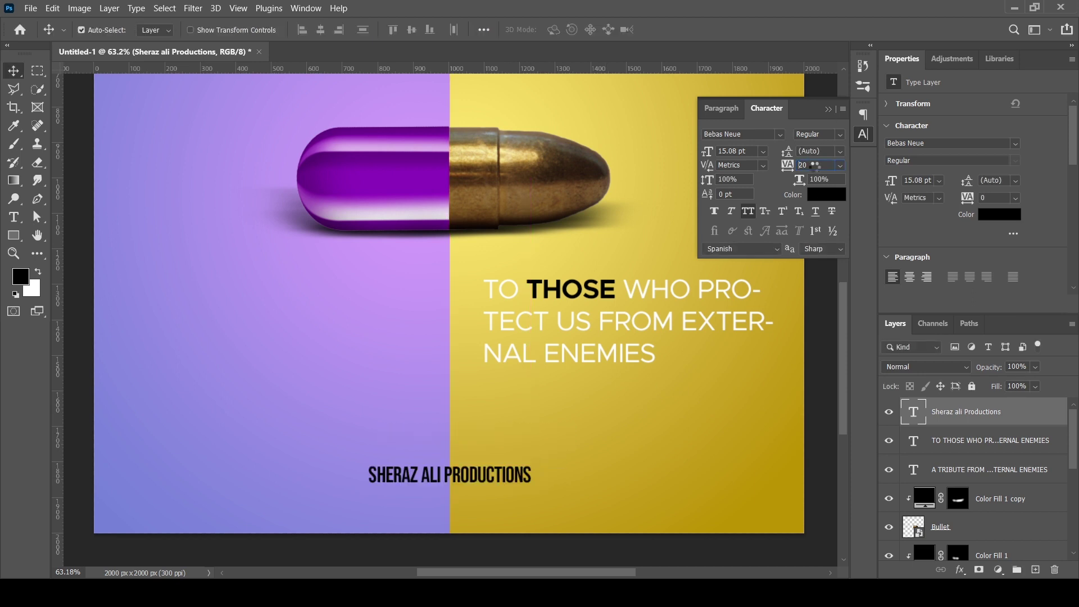
type("1")
key("Return")
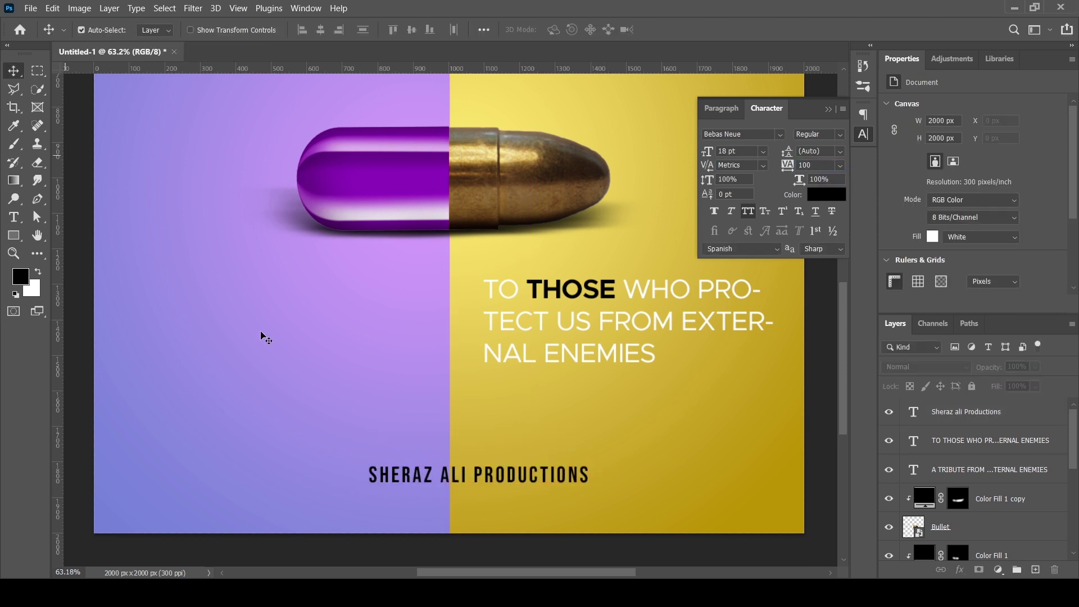
key("ctrl+t")
left_click_drag(554, 474, 510, 473)
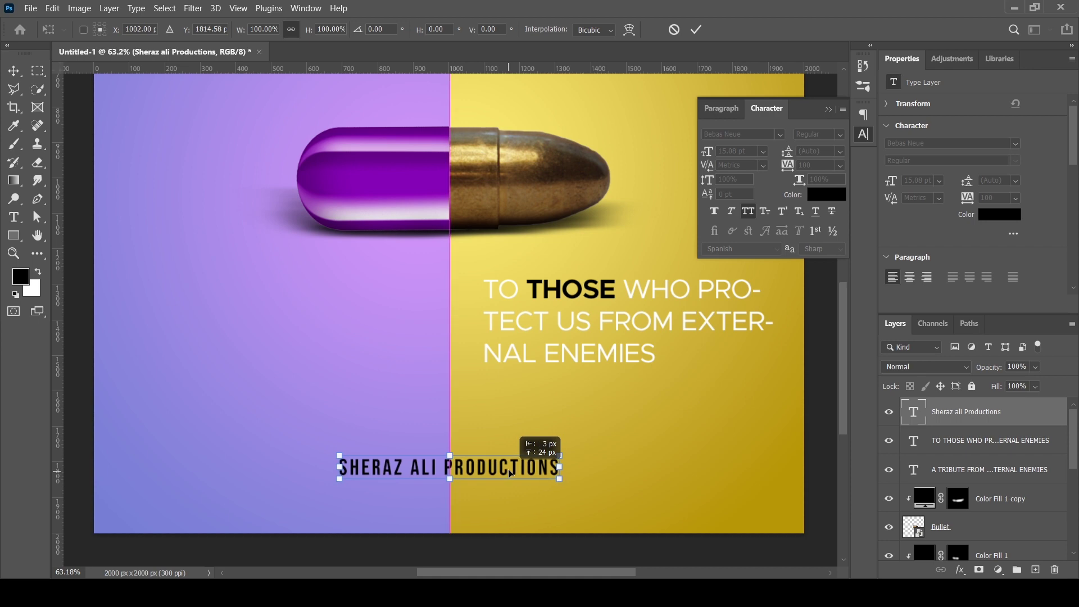
- Colour the credit text grey #787878
left_click(826, 194)
type("ffffff")
key("Return")
left_click(826, 195)
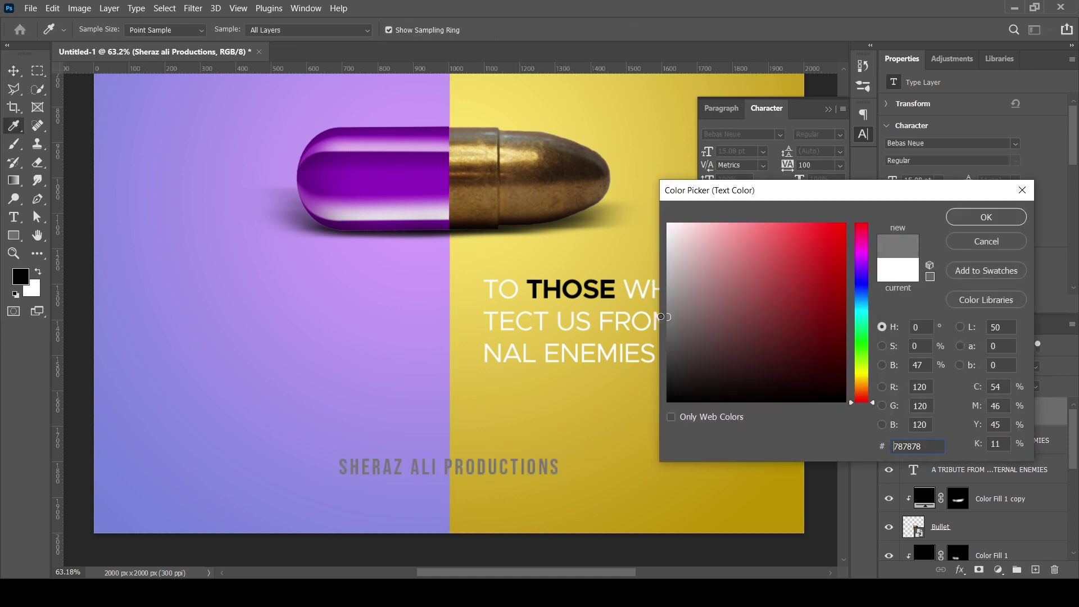
key("Return")
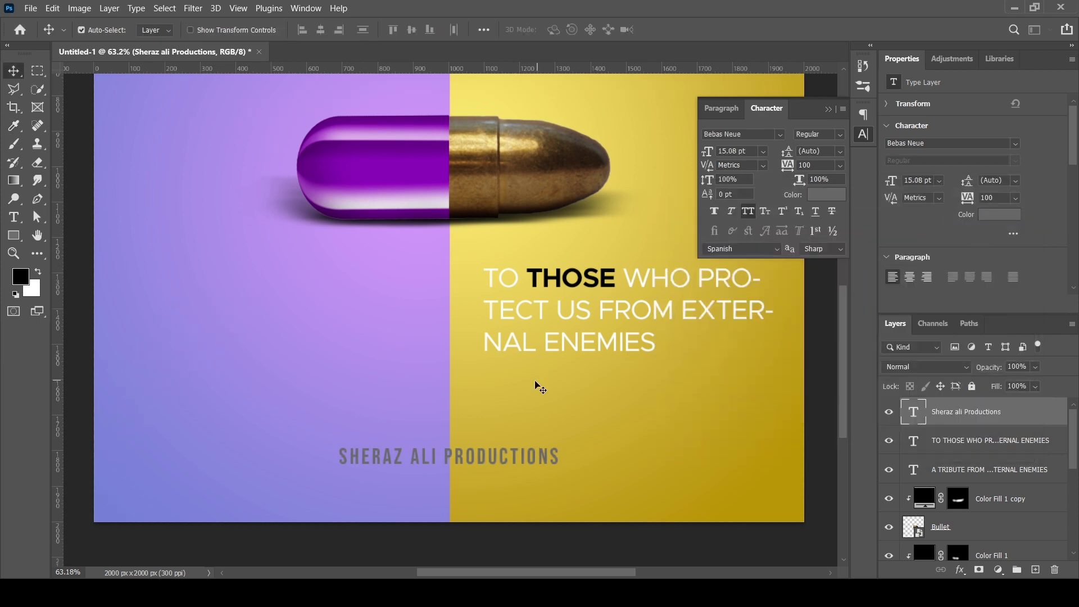
scroll(534, 385, "down", 3)
- Create a centre-aligned placeholder paragraph box beneath the credit at 7 pt
key("t")
left_click_drag(223, 413, 670, 455)
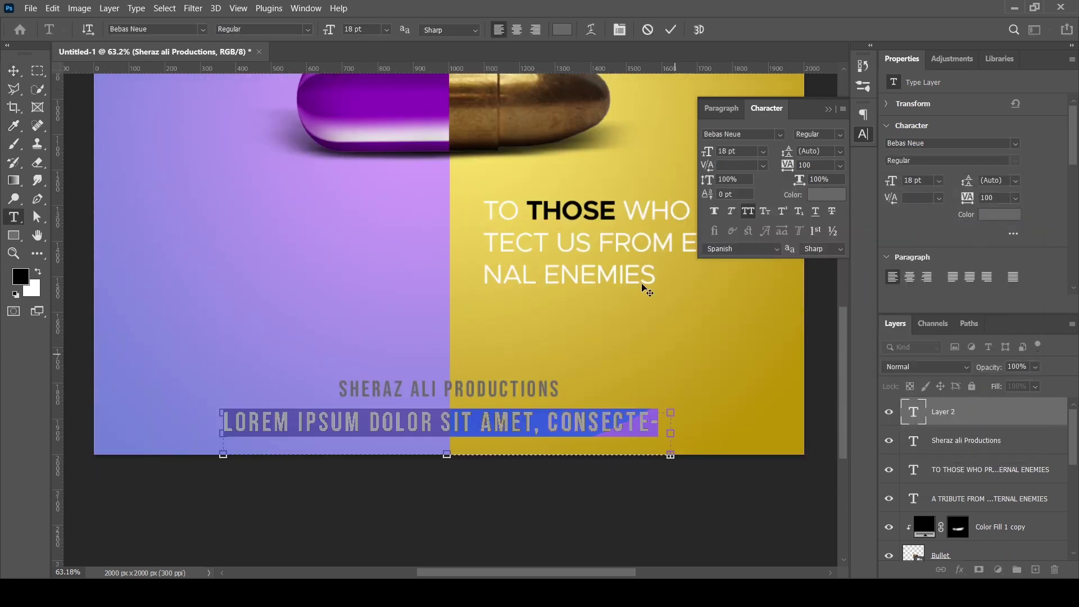
double_click(740, 151)
type("7")
key("Return")
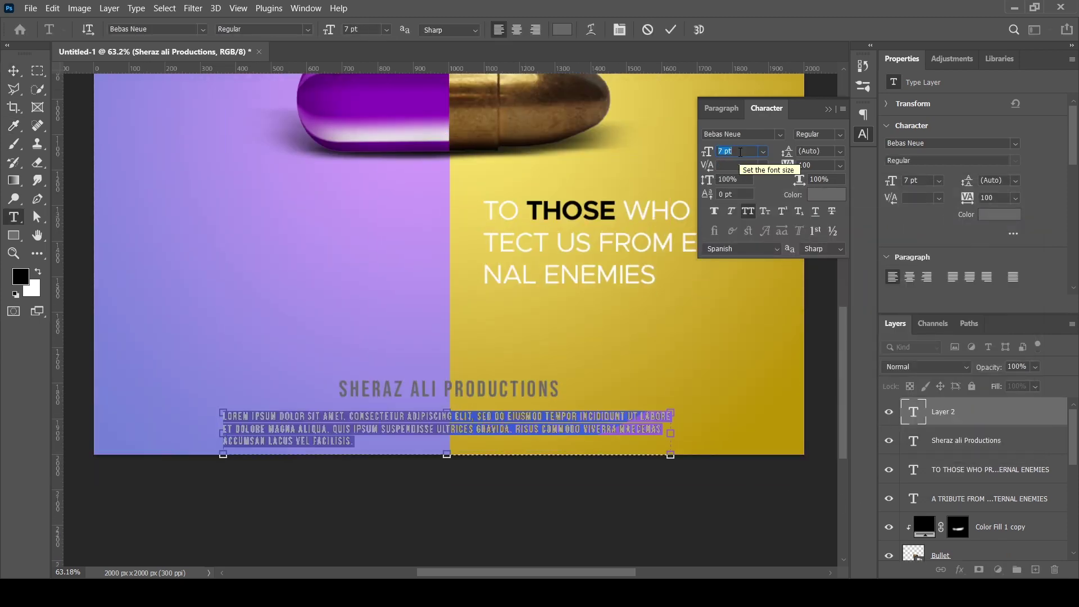
key("ctrl+shift+c")
- Set the placeholder paragraph to Lato, 5 pt, with tracking 0
type("Lato")
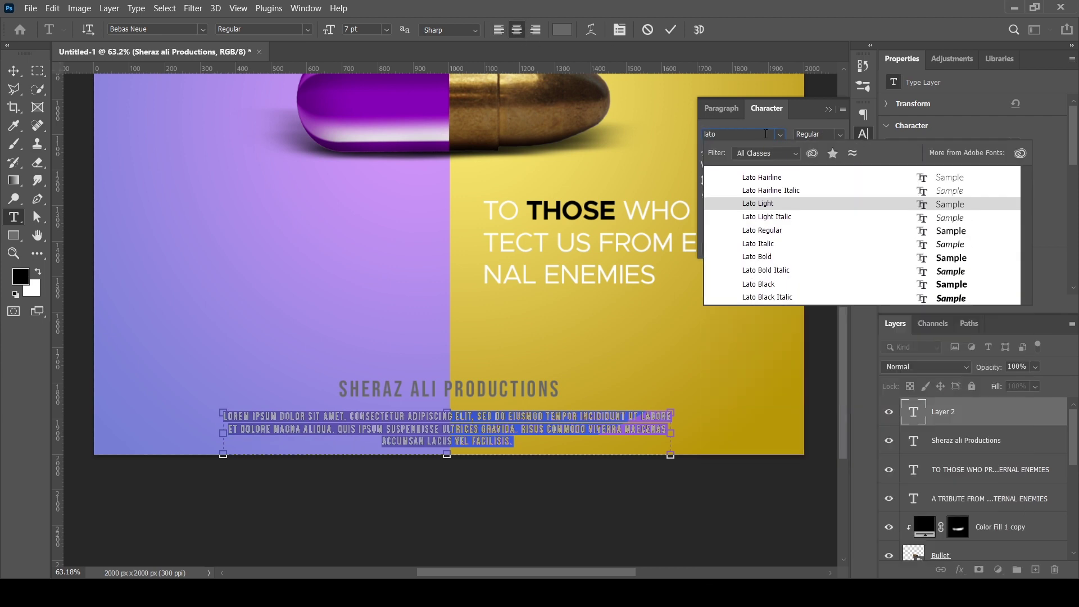
key("Return")
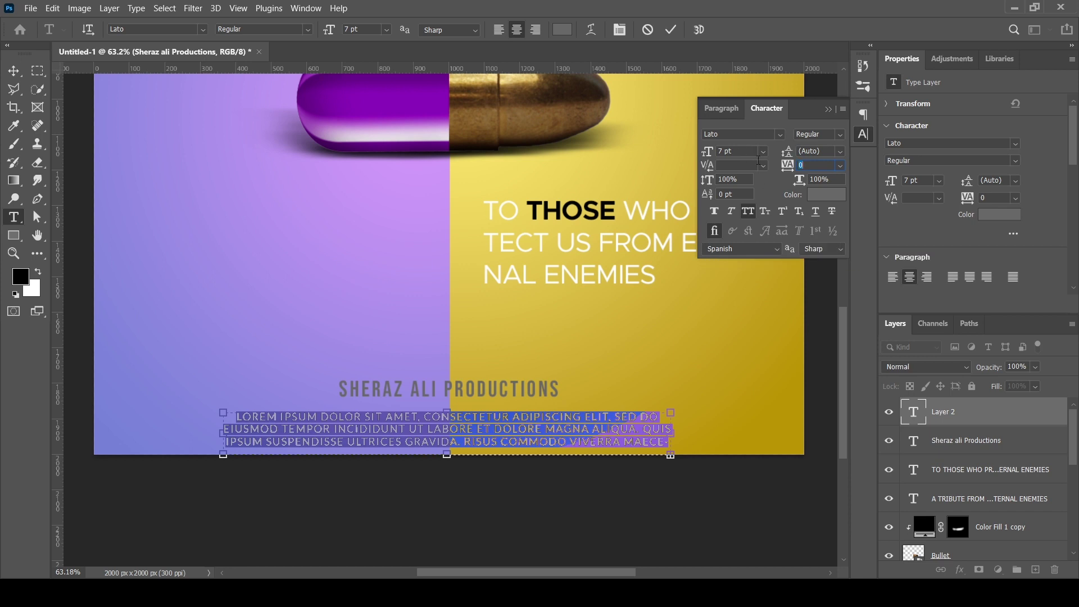
key("Return")
key("Down")
key("Down")
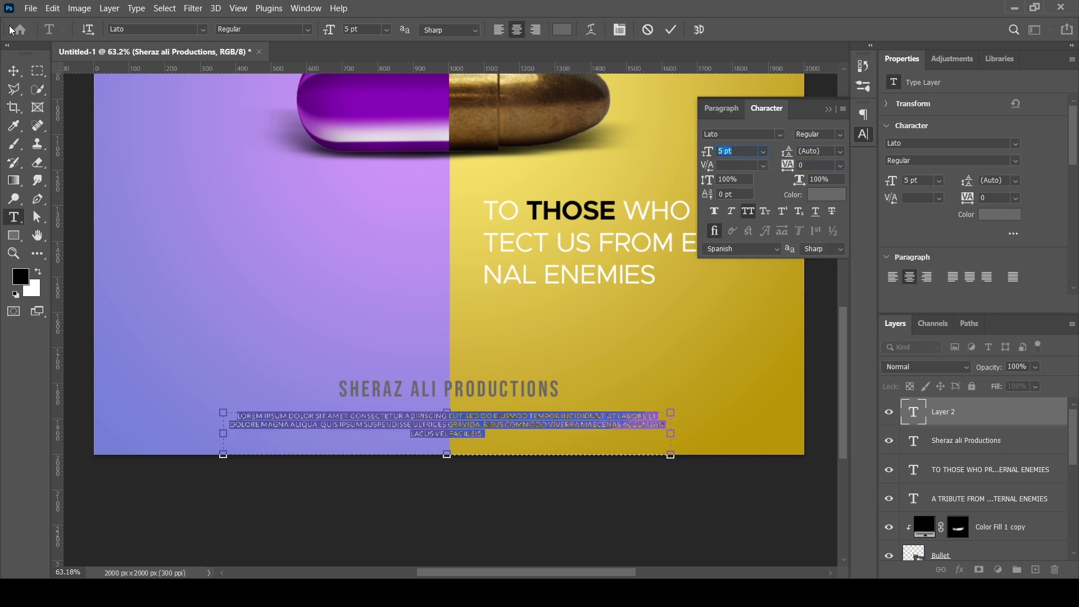
key("ctrl+Return")
- Colour the paragraph black #000000 and nudge it up closer to the credit
left_click(826, 194)
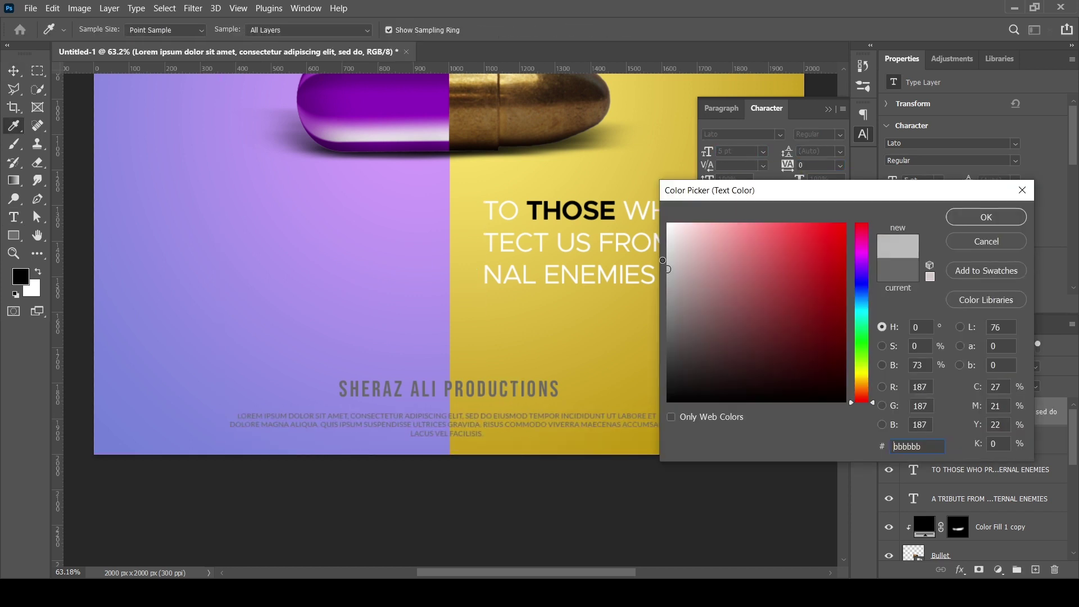
type("000000")
key("Return")
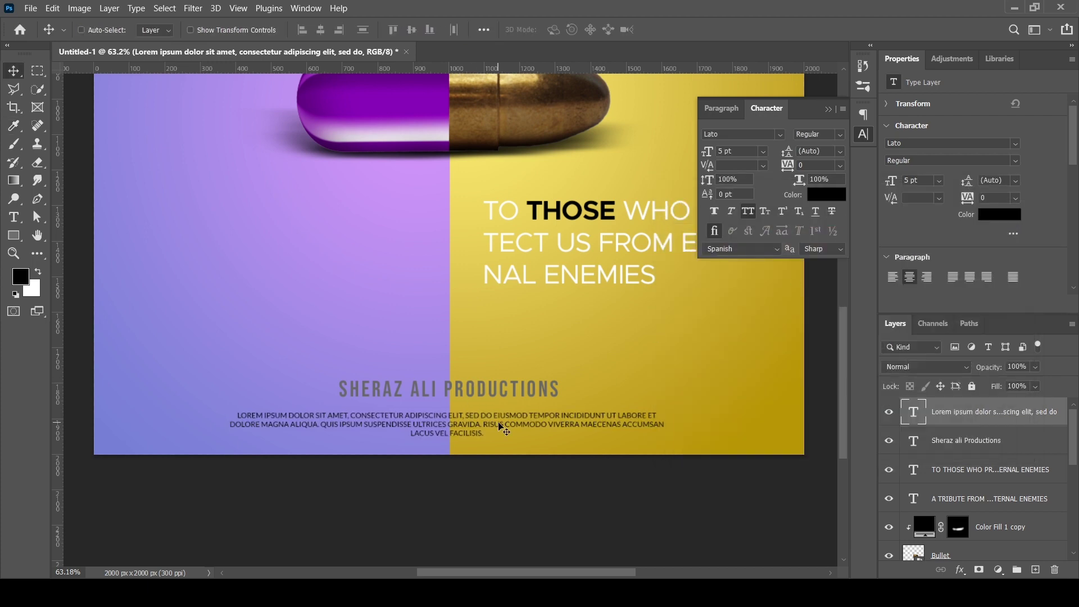
left_click_drag(502, 428, 505, 421)
- Make the SHERAZ ALI PRODUCTIONS credit text white
left_click(964, 440)
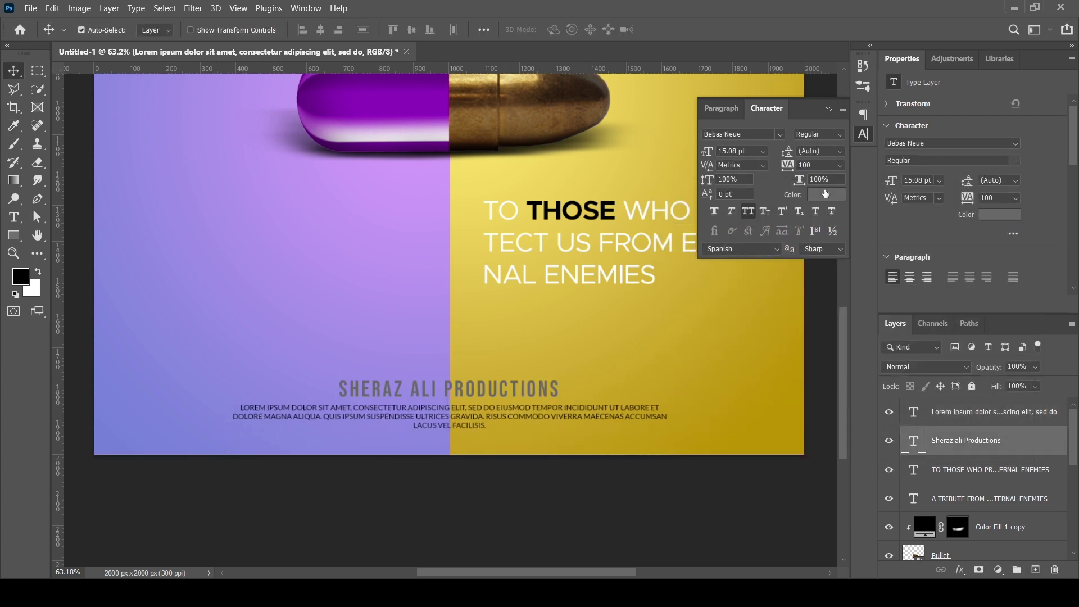
left_click(825, 195)
key("Return")
scroll(710, 351, "down", 3)
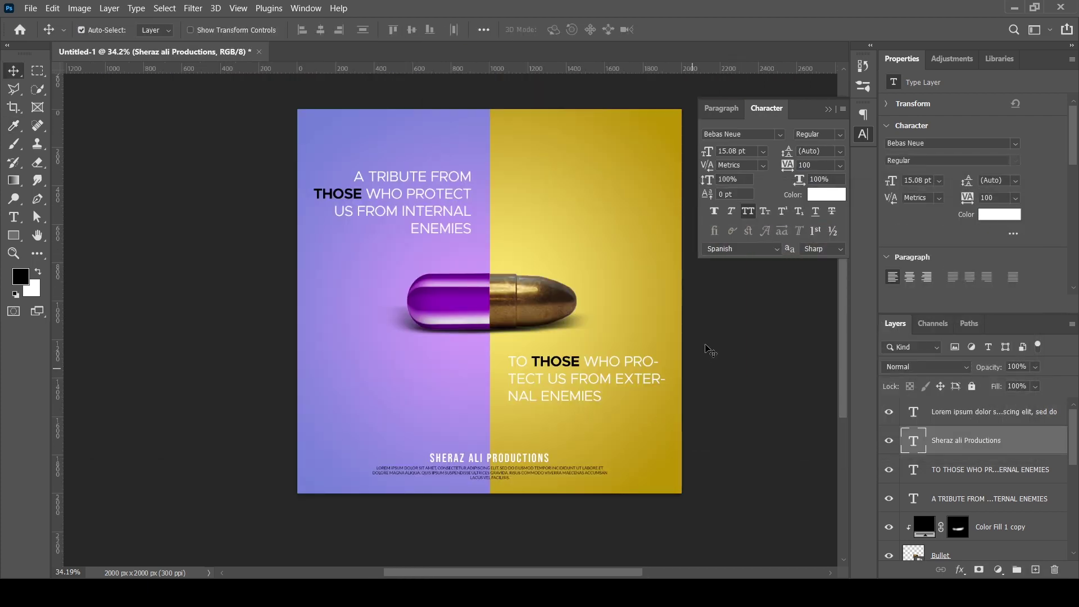
scroll(618, 365, "up", 2)
scroll(601, 377, "up", 2)
scroll(592, 386, "up", 1)
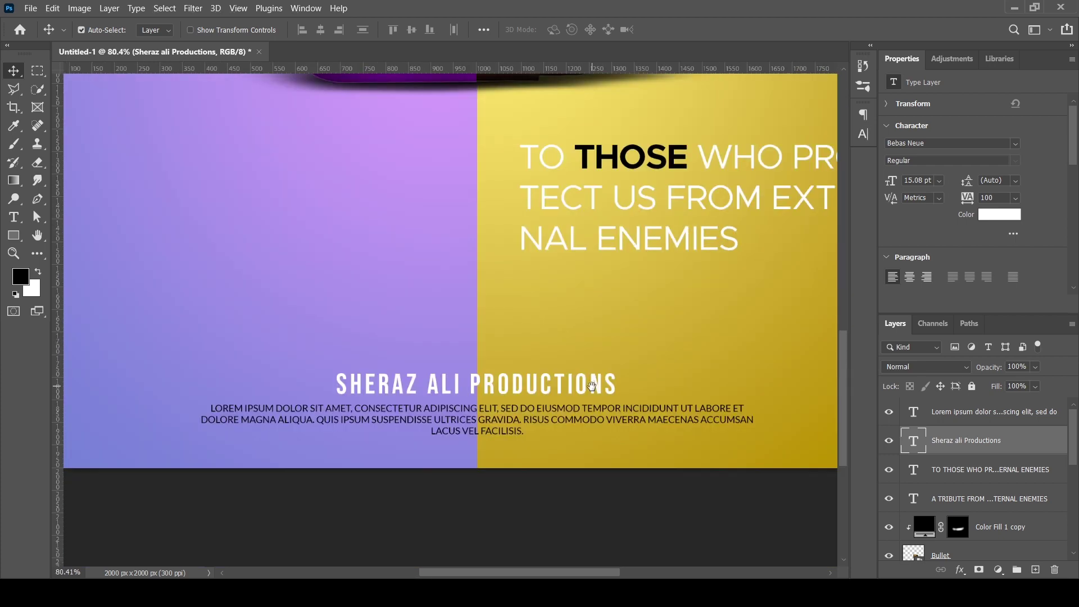
left_click_drag(592, 386, 569, 393)
- Make the placeholder paragraph text white
left_click(989, 411)
left_click(999, 214)
left_click(710, 232)
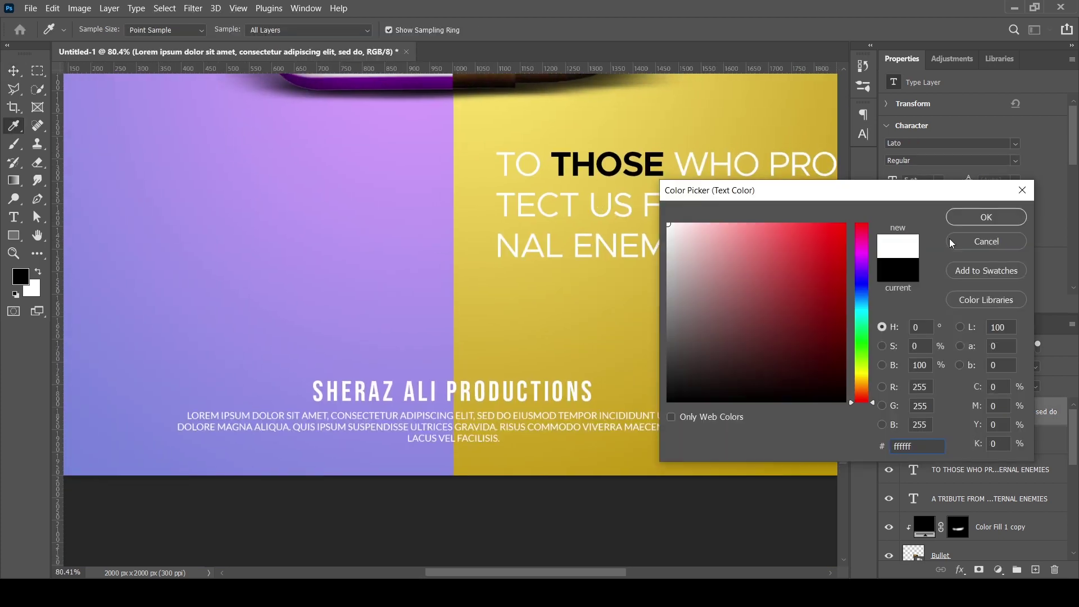
left_click(1029, 224)
scroll(661, 368, "down", 1)
scroll(660, 368, "down", 1)
scroll(661, 368, "up", 4)
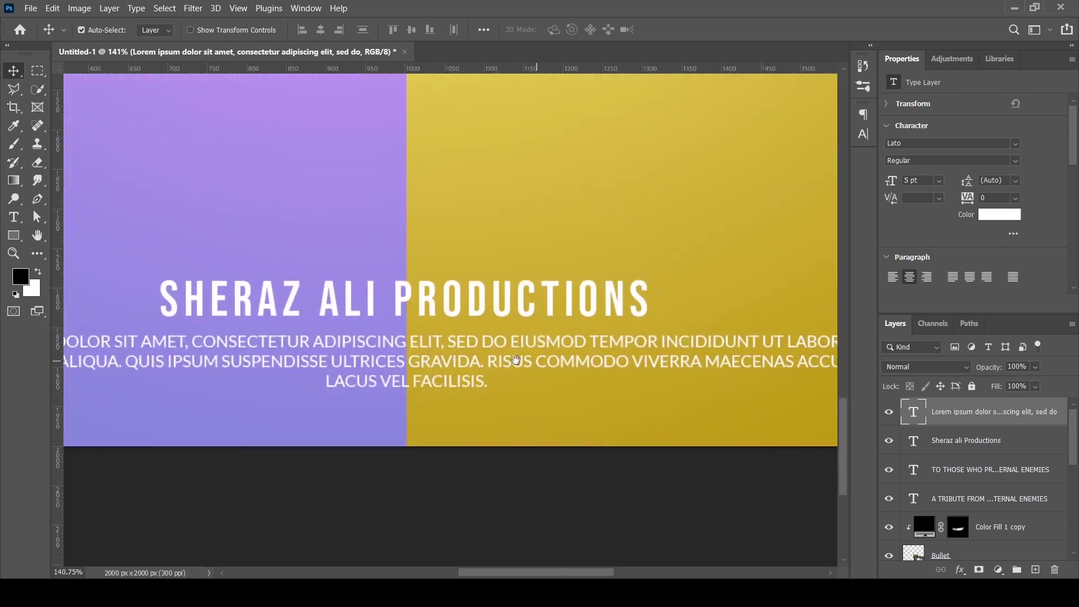
scroll(660, 368, "down", 2)
left_click(864, 134)
- Set the paragraph to 6 pt Roboto Regular with All Caps turned off
left_click(731, 151)
type("6")
key("Return")
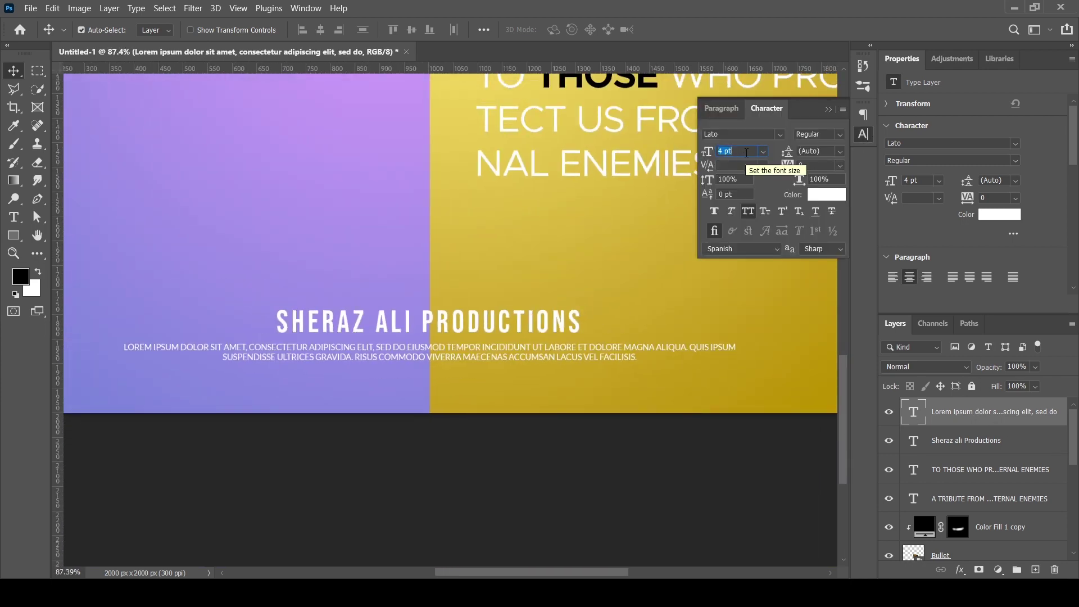
scroll(819, 153, "down", 3)
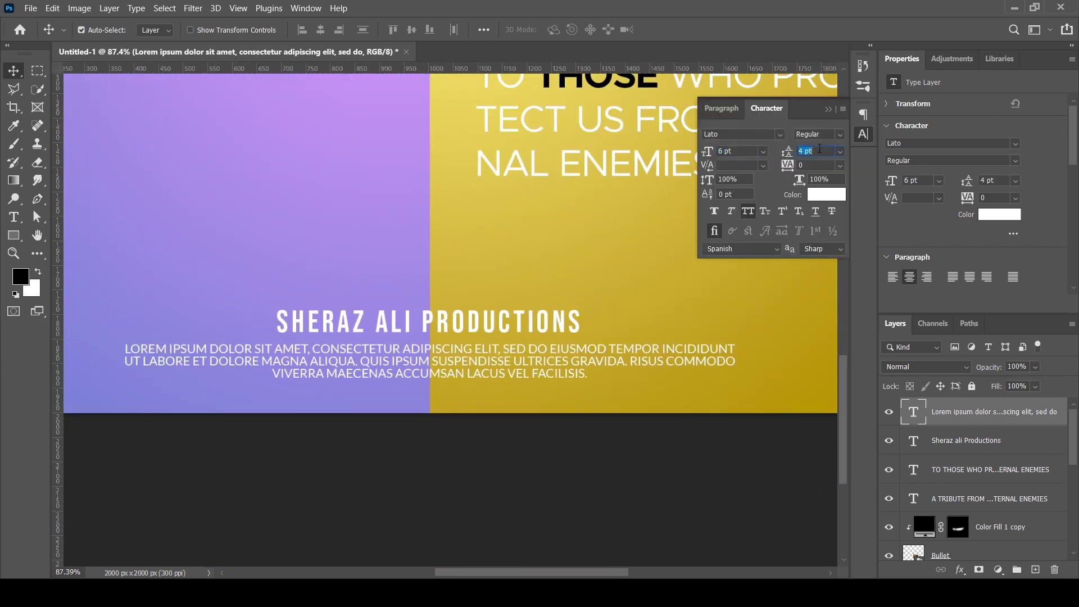
left_click(742, 135)
type("Robo")
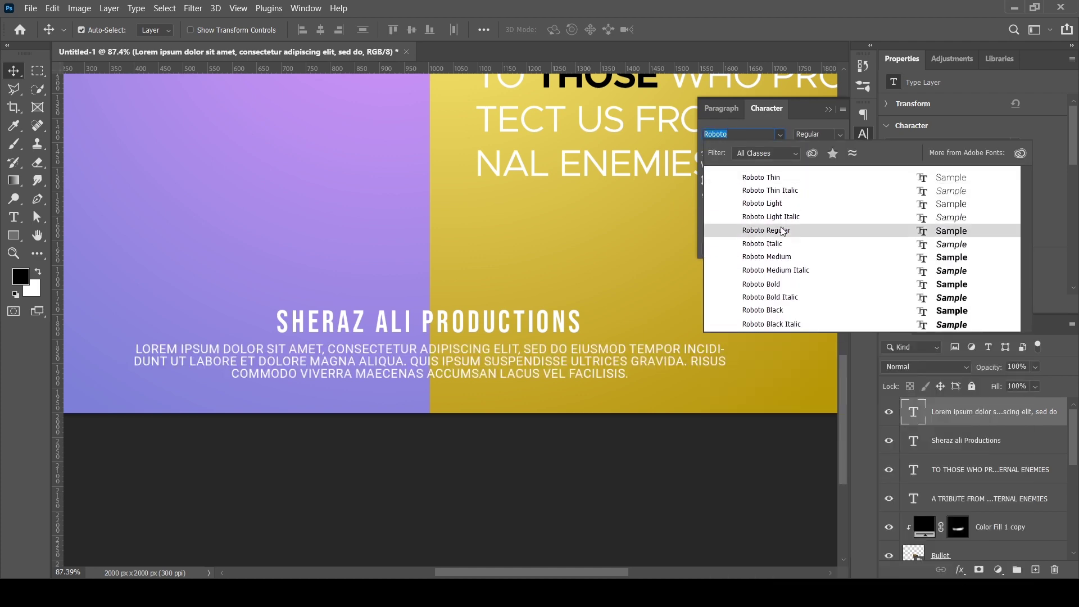
left_click(783, 231)
left_click(753, 214)
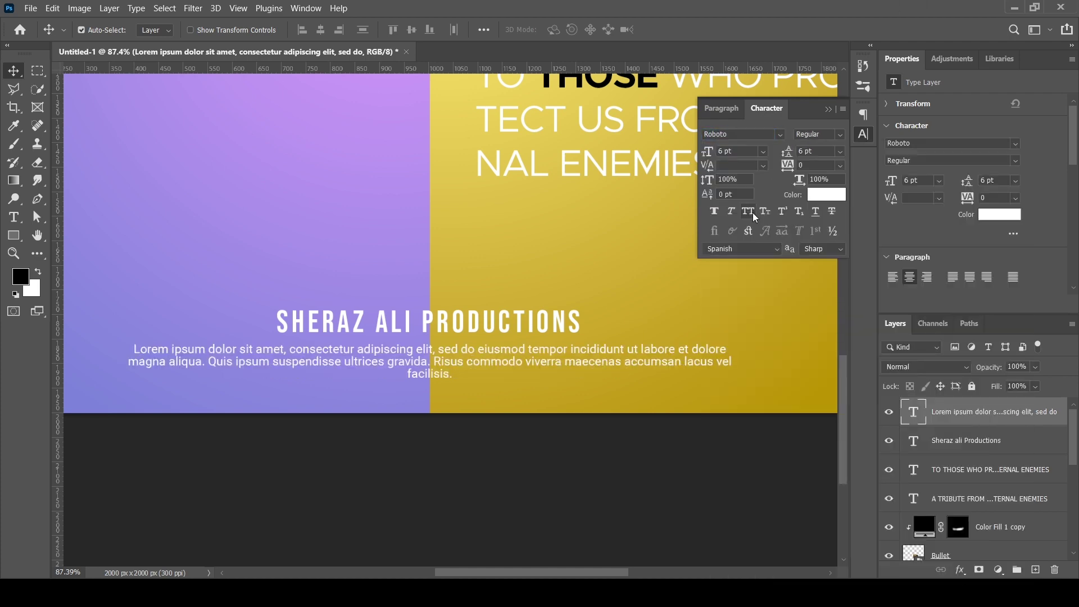
- Select both the credit and paragraph text layers together
scroll(742, 149, "down", 1)
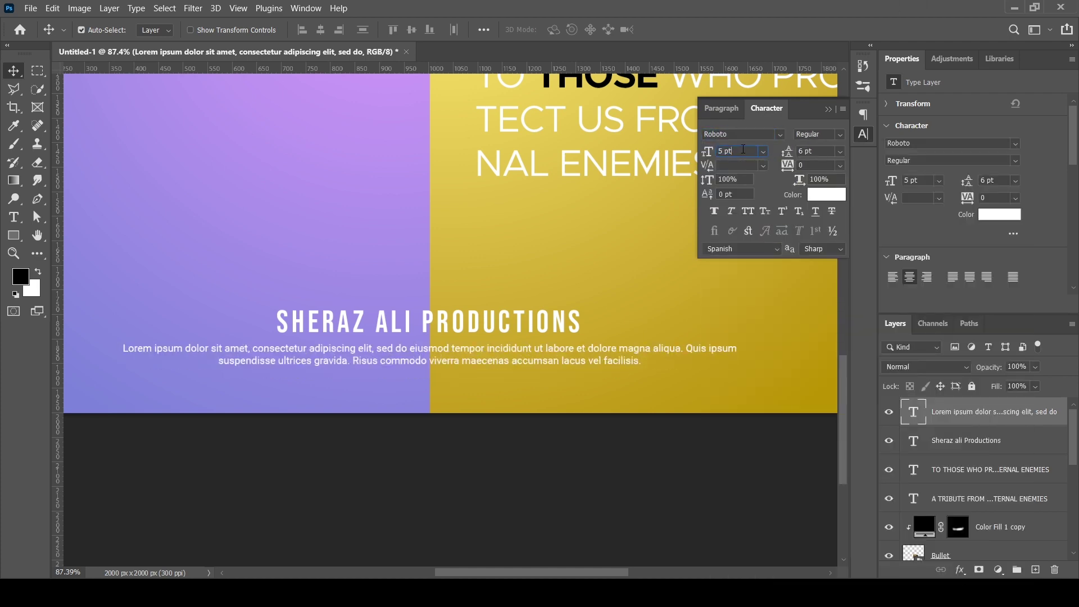
scroll(743, 150, "up", 3)
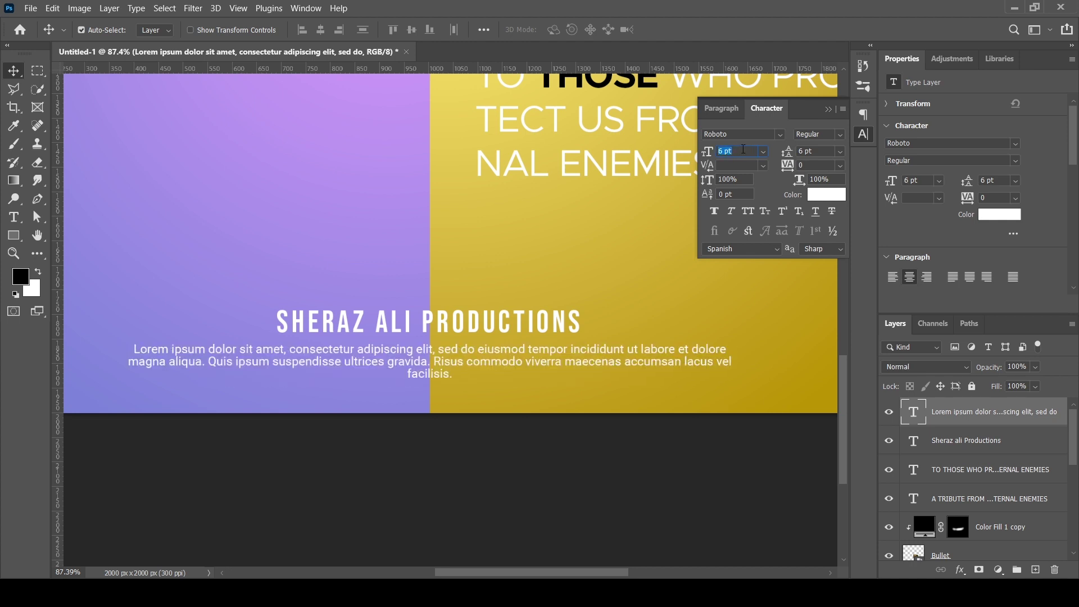
left_click(735, 487)
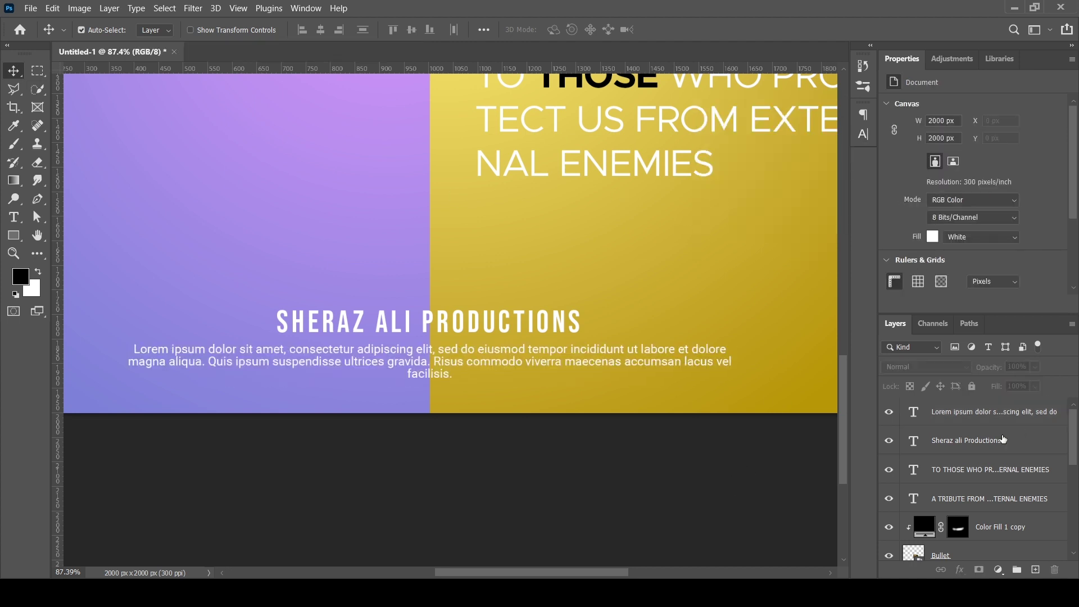
left_click(1005, 439)
left_click(992, 411, "shift")
- Move the credit block slightly lower, deselect, and fit the whole poster on screen
left_click_drag(448, 378, 547, 488)
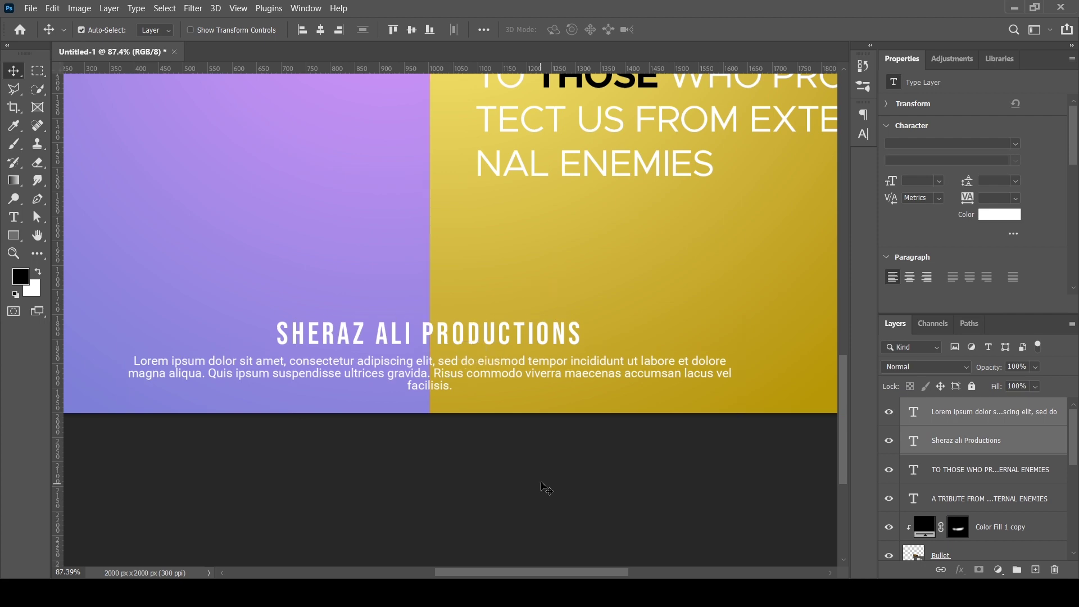
left_click(546, 488)
key("ctrl+0")
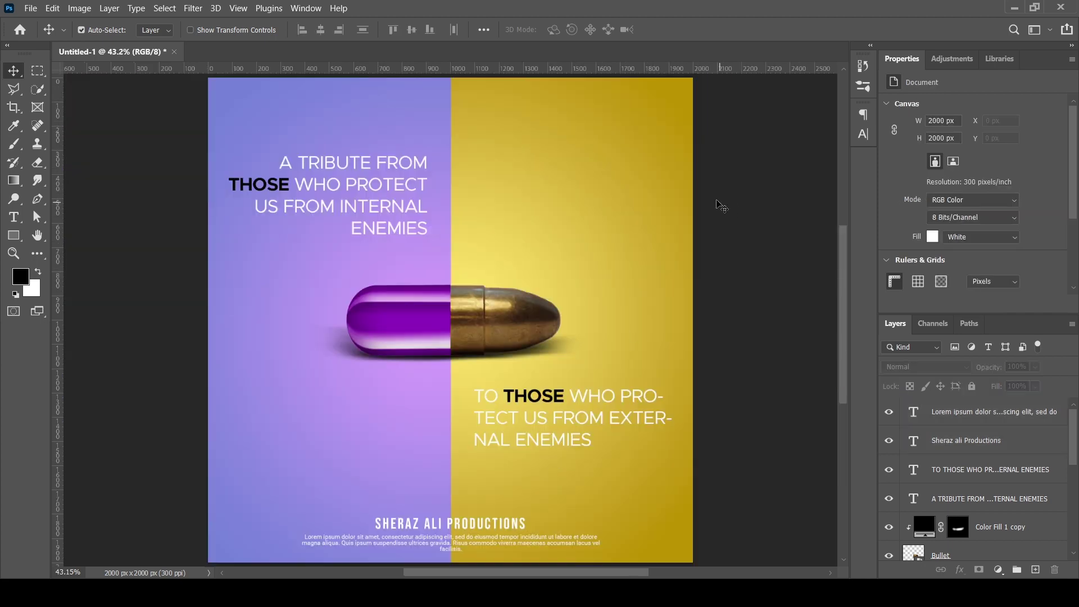